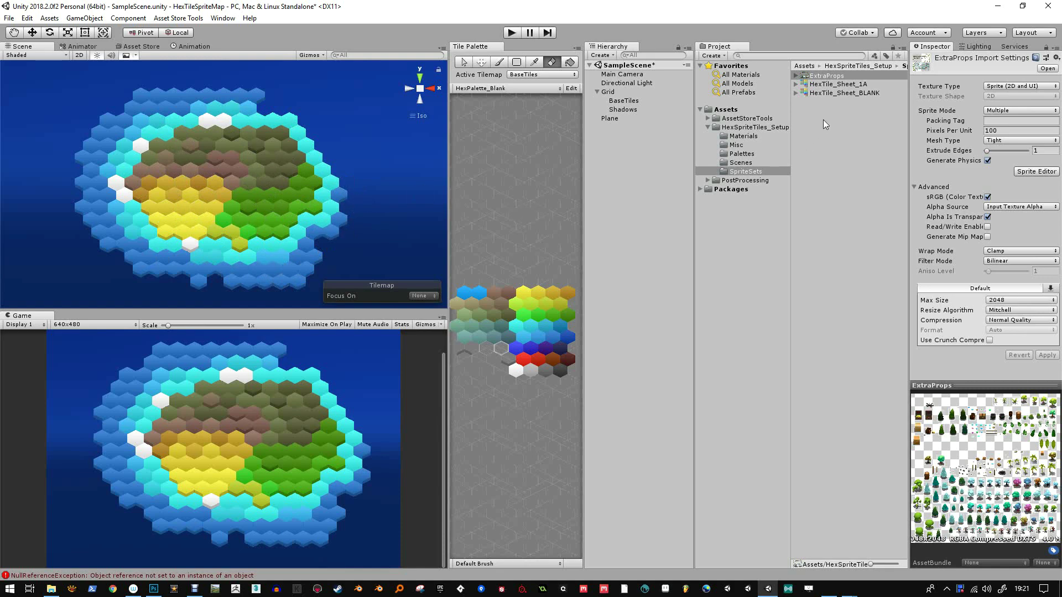
# Step: Inspect the ExtraProps, HexTile_Sheet_1A and HexTile_Sheet_BLANK sprite sheets and compare them with the tiles in the scene
pyautogui.click(795, 76)
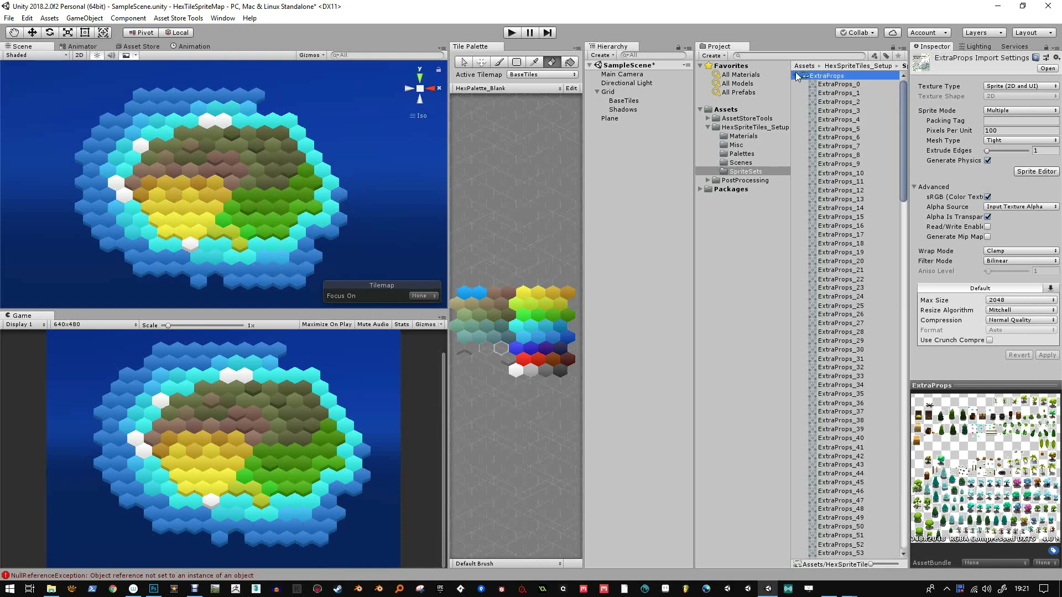
pyautogui.click(796, 76)
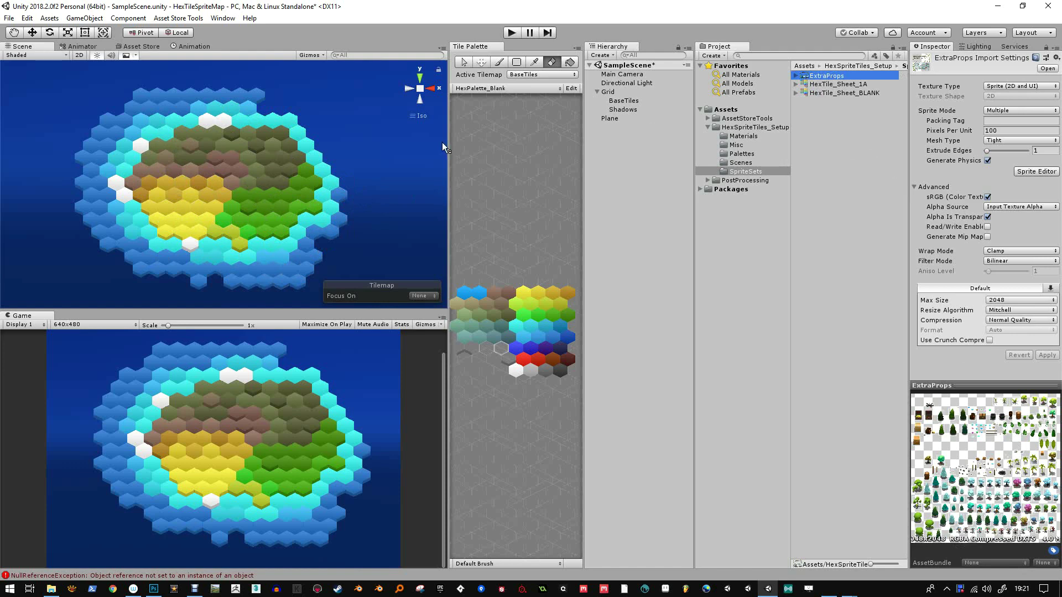
pyautogui.scroll(5, 212, 219)
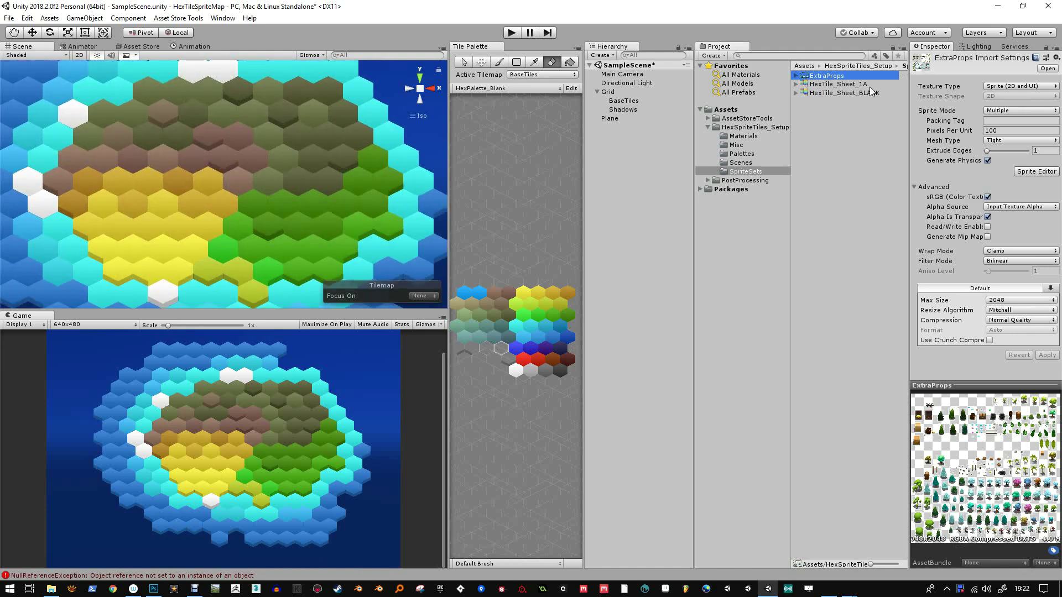
pyautogui.click(857, 86)
pyautogui.click(857, 93)
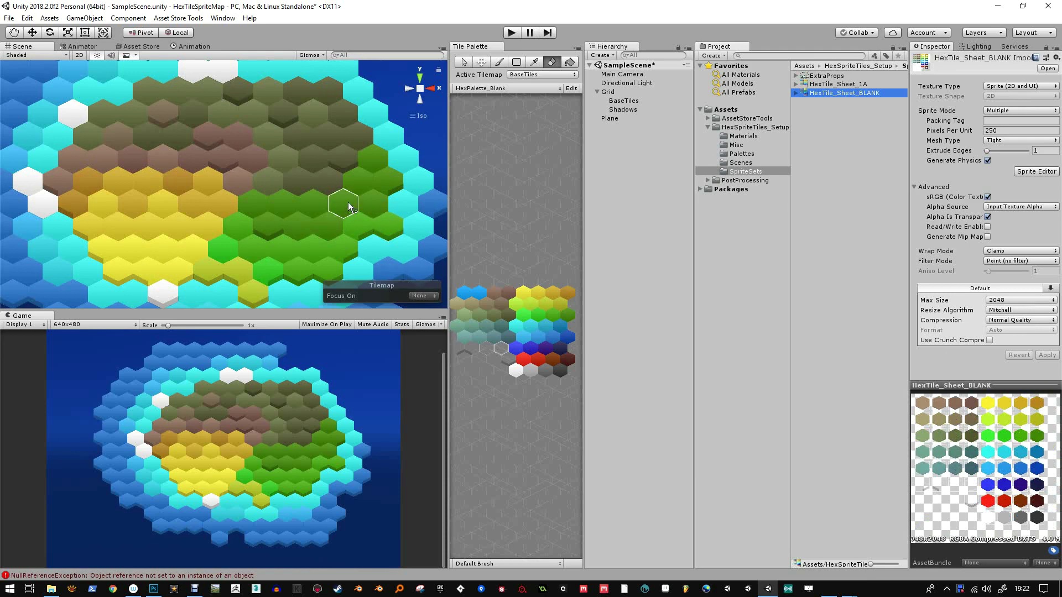
pyautogui.click(829, 85)
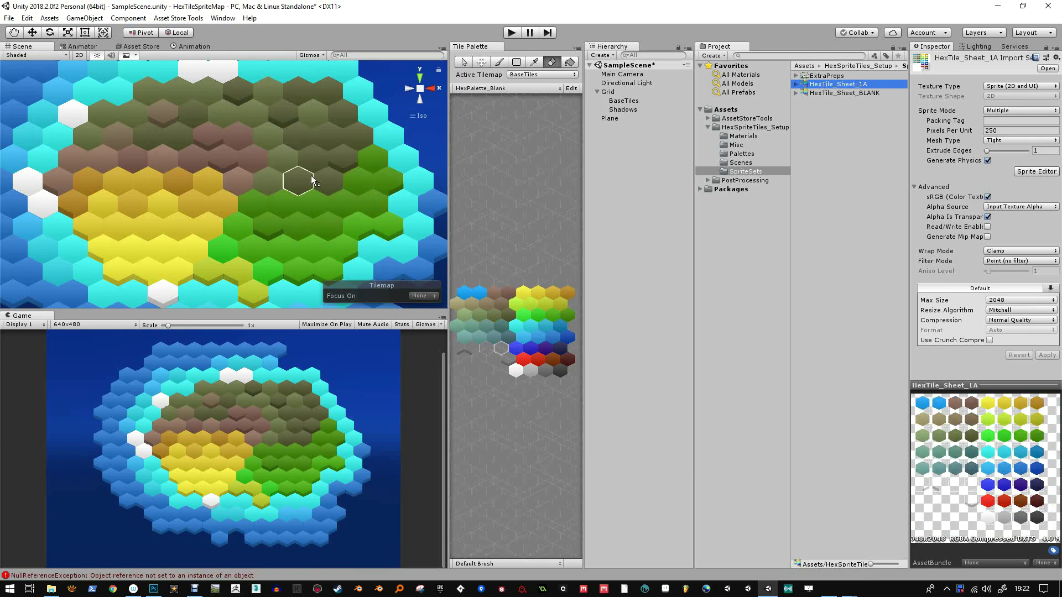
pyautogui.click(835, 93)
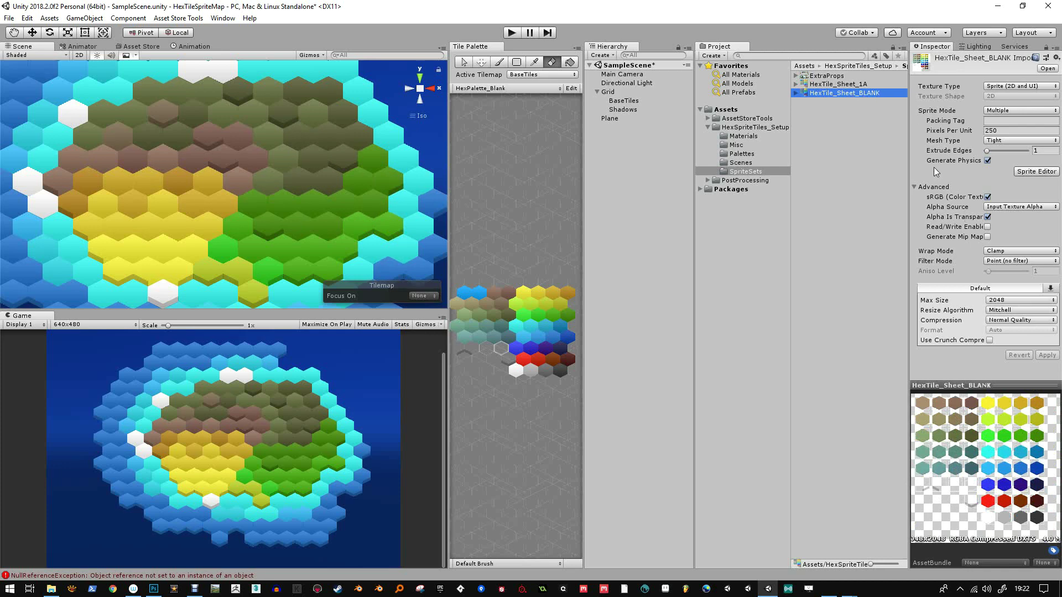
pyautogui.click(832, 85)
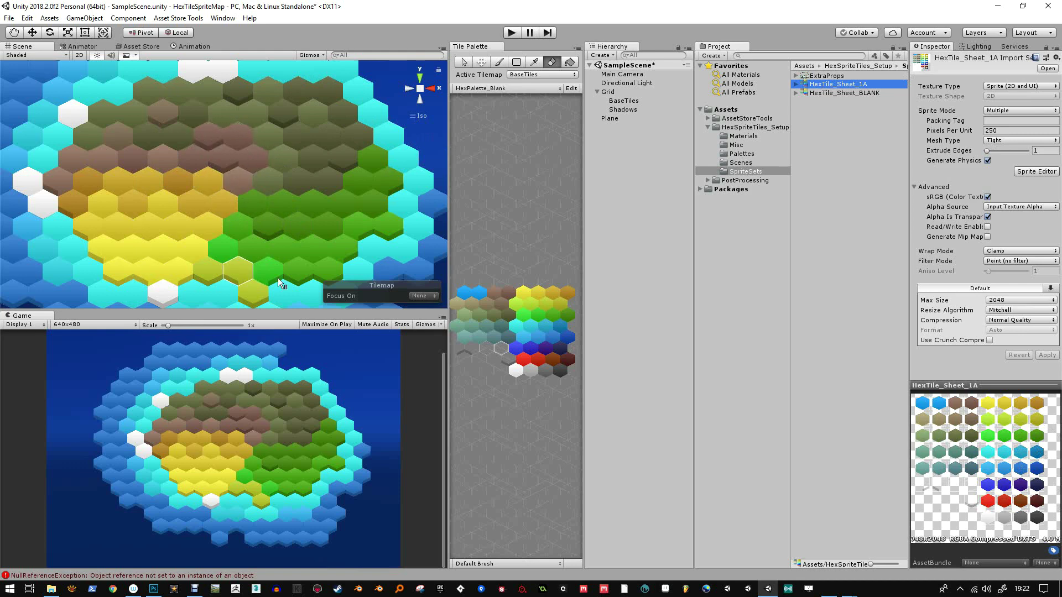
# Step: Open the HexTile_Sheet_1A and HexTile_Sheet_BLANK images at full size to compare their tile shading, and return to the scene
pyautogui.doubleClick(849, 88)
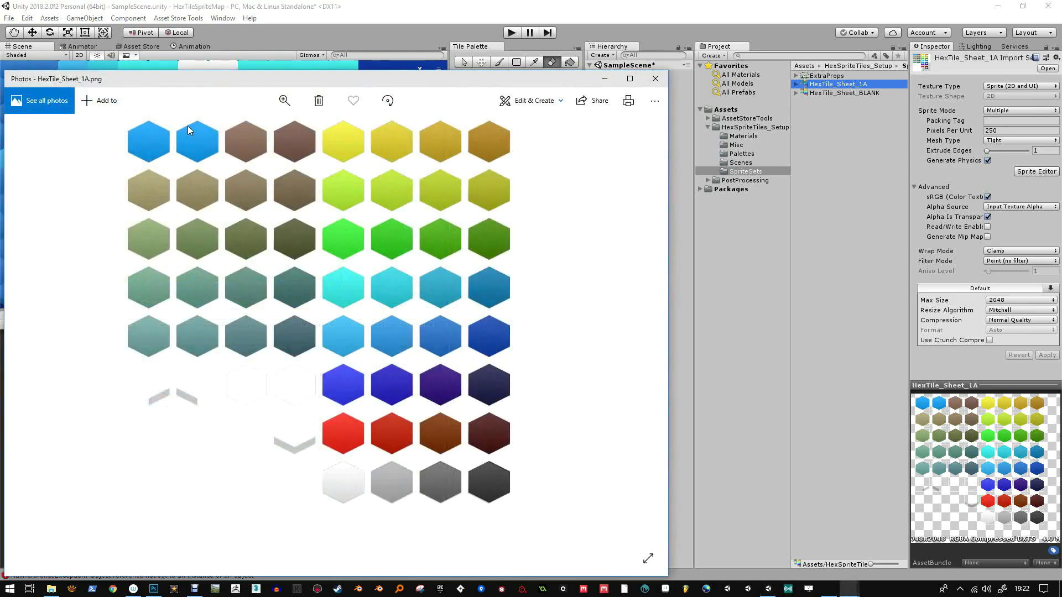
pyautogui.doubleClick(852, 93)
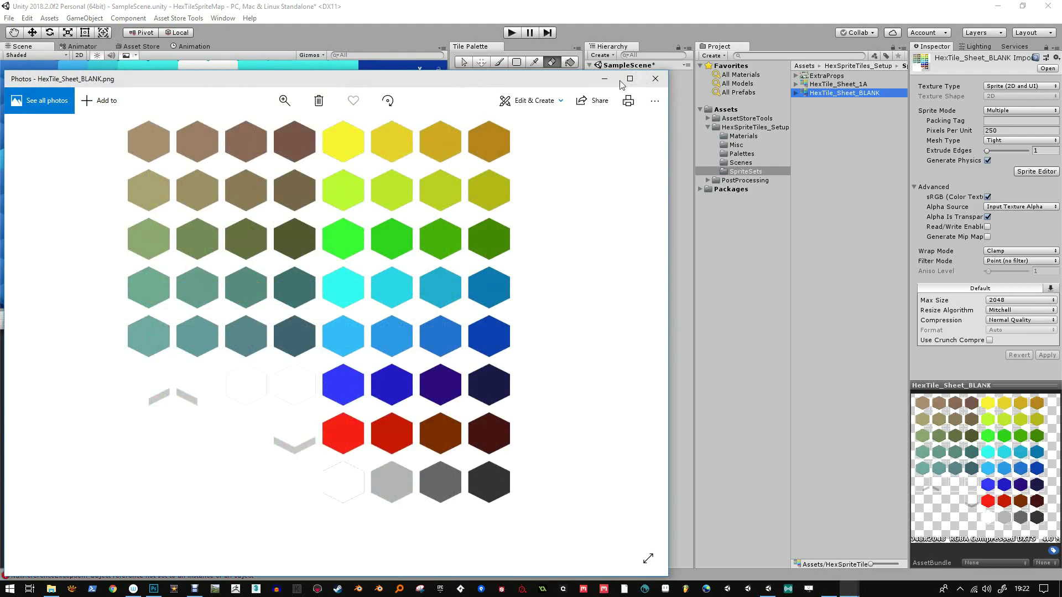
pyautogui.click(653, 79)
pyautogui.click(838, 84)
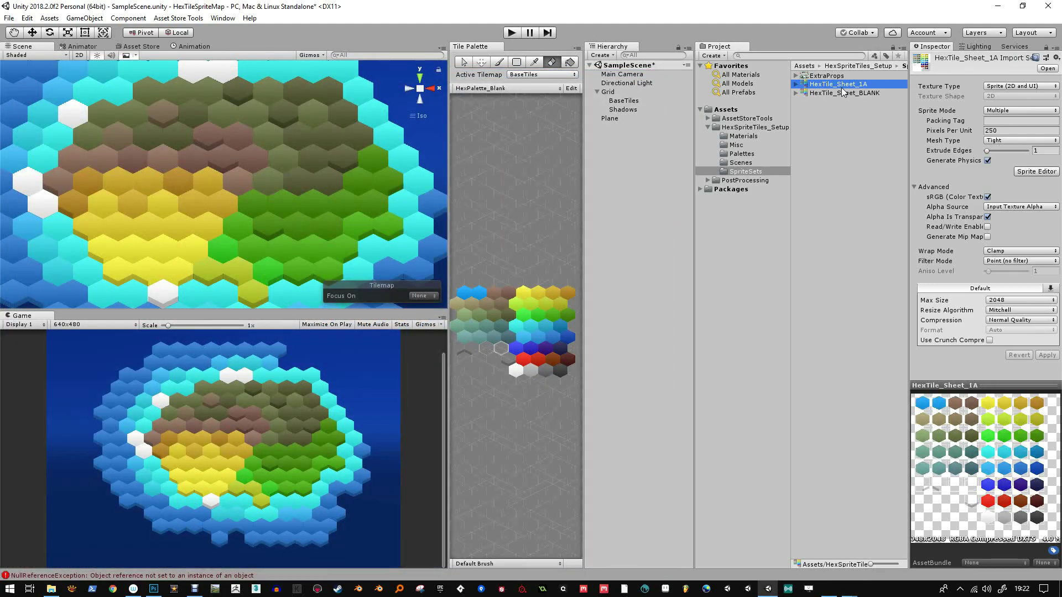
pyautogui.scroll(-1, 187, 221)
pyautogui.scroll(-2, 188, 221)
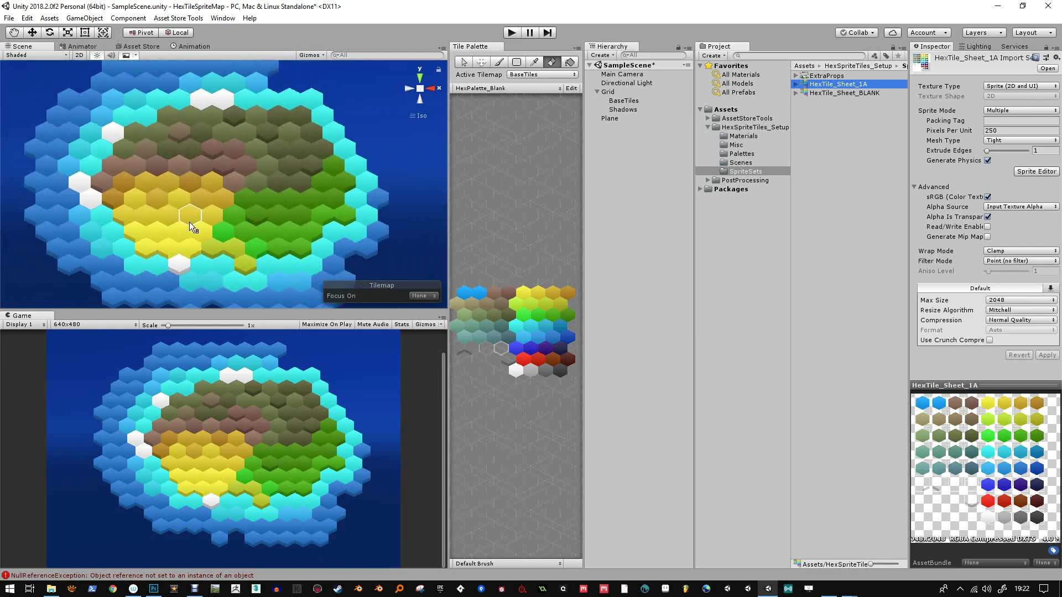
# Step: Review the Main Camera's components, the Post Processing Stack store page, the PostProcessing folder and the Post-Processing Behaviour component entry
pyautogui.click(635, 74)
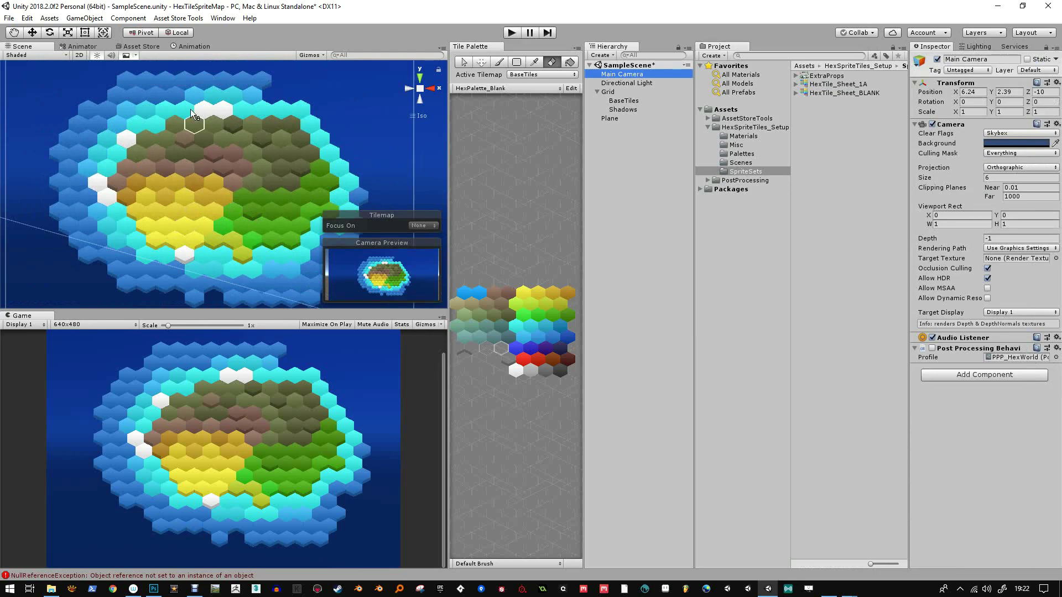
pyautogui.click(141, 47)
pyautogui.scroll(-1, 257, 182)
pyautogui.scroll(1, 255, 201)
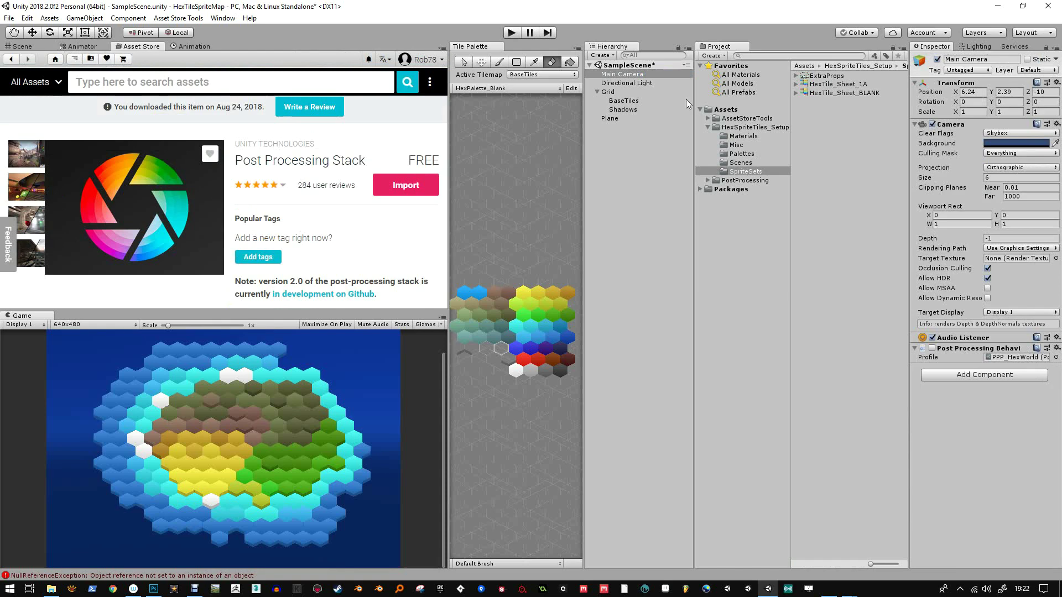
pyautogui.click(746, 180)
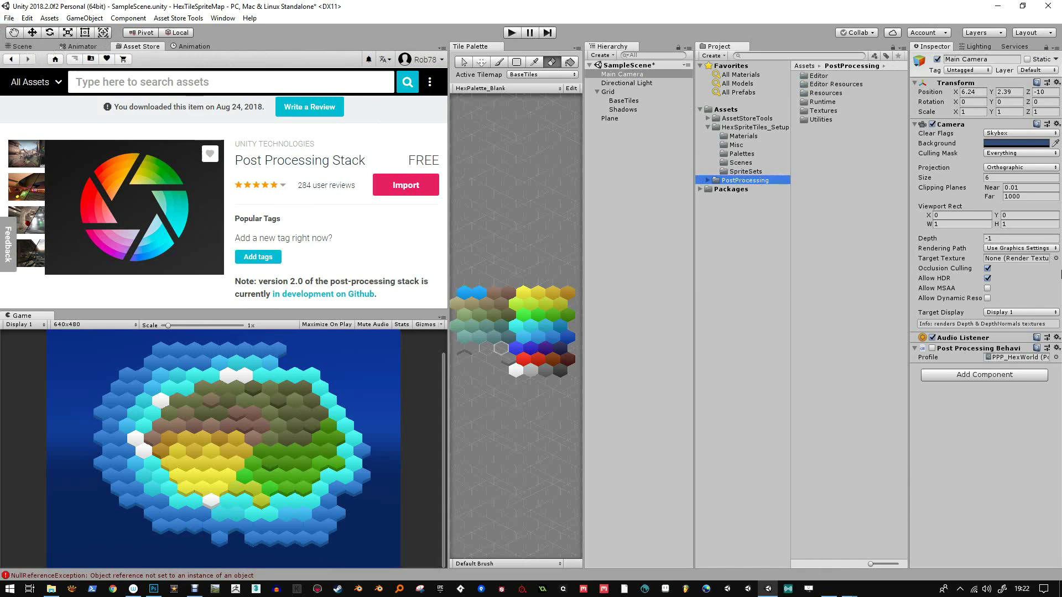
pyautogui.click(1000, 376)
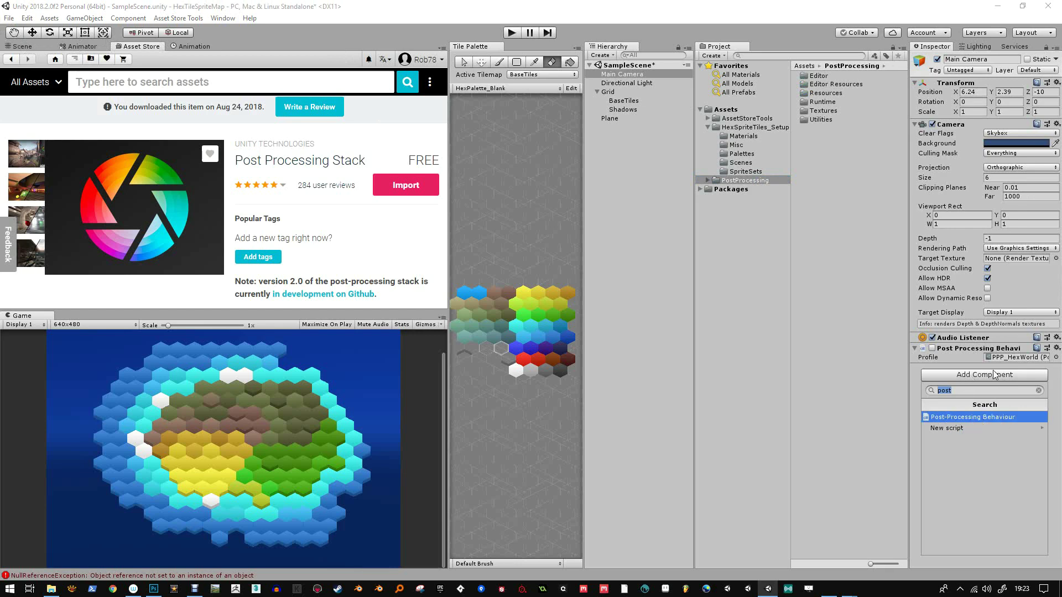
# Step: Create a new Post-Processing Profile named PPP_Myprofile in the Misc folder that holds the camera's current profile
pyautogui.click(1004, 358)
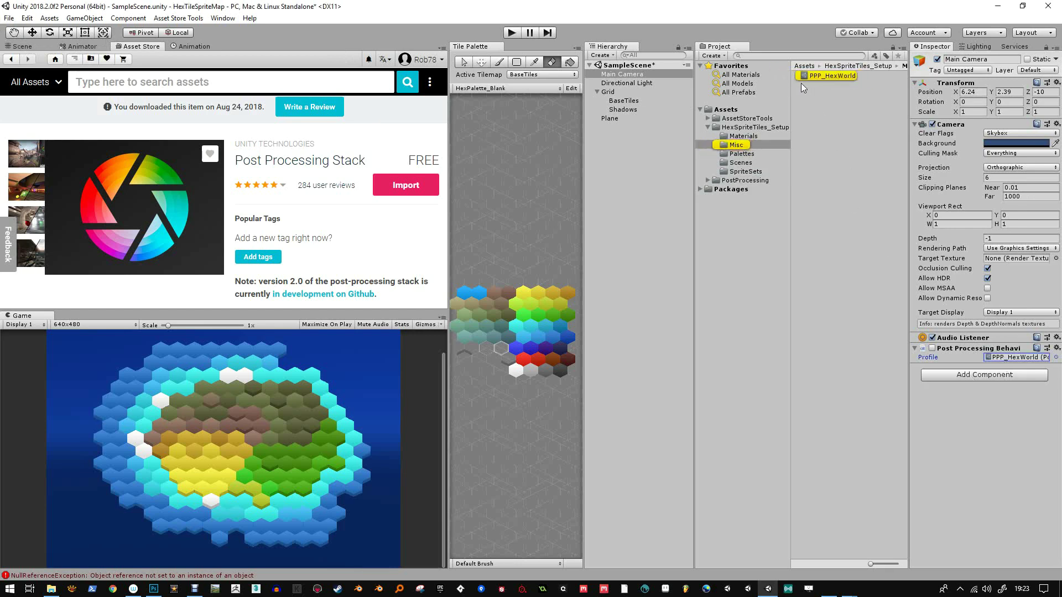
pyautogui.rightClick(815, 126)
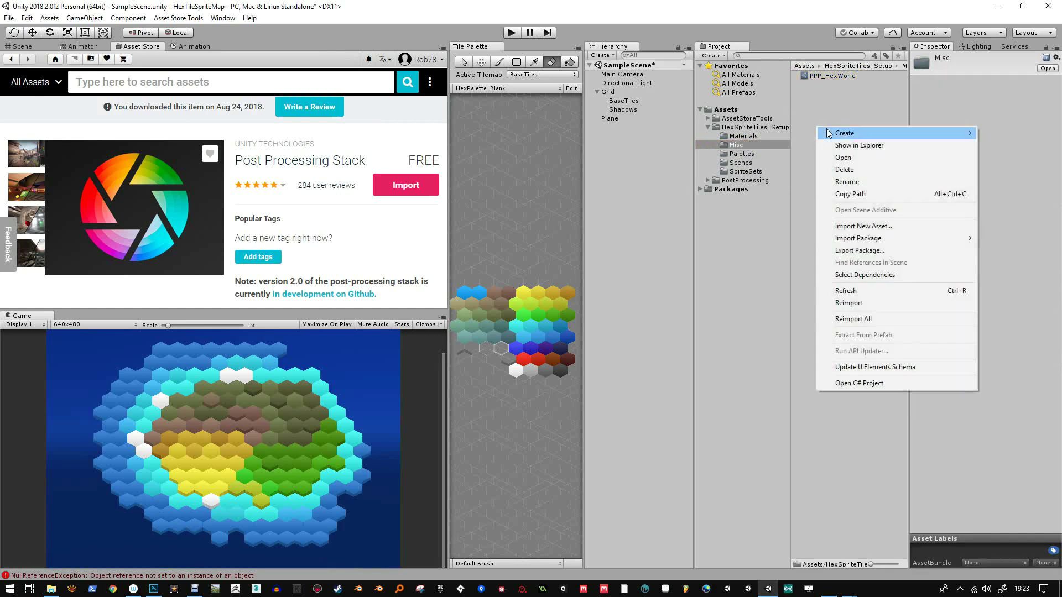
pyautogui.moveTo(860, 131)
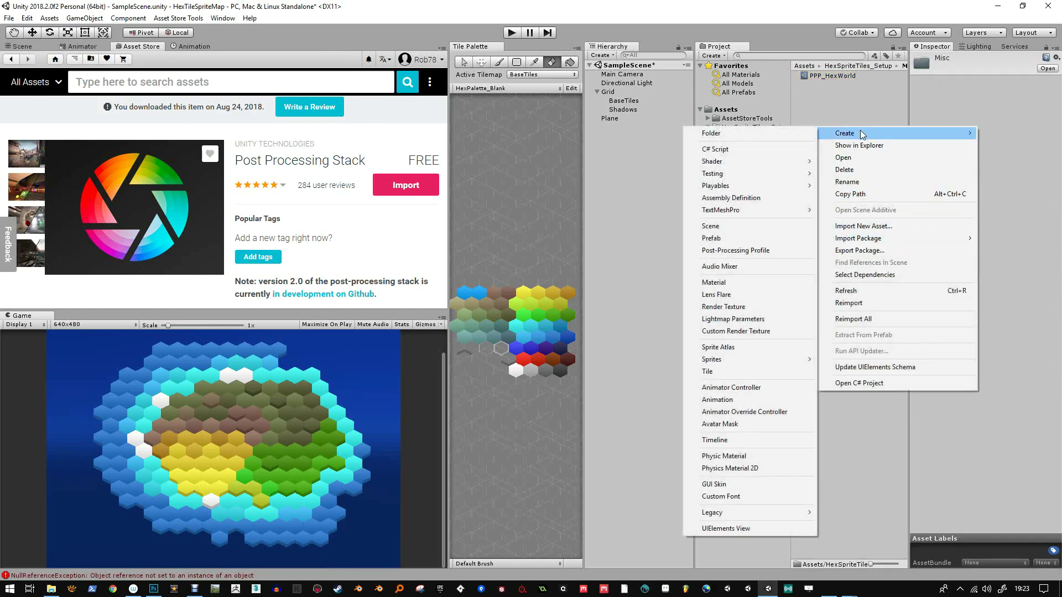
pyautogui.click(731, 249)
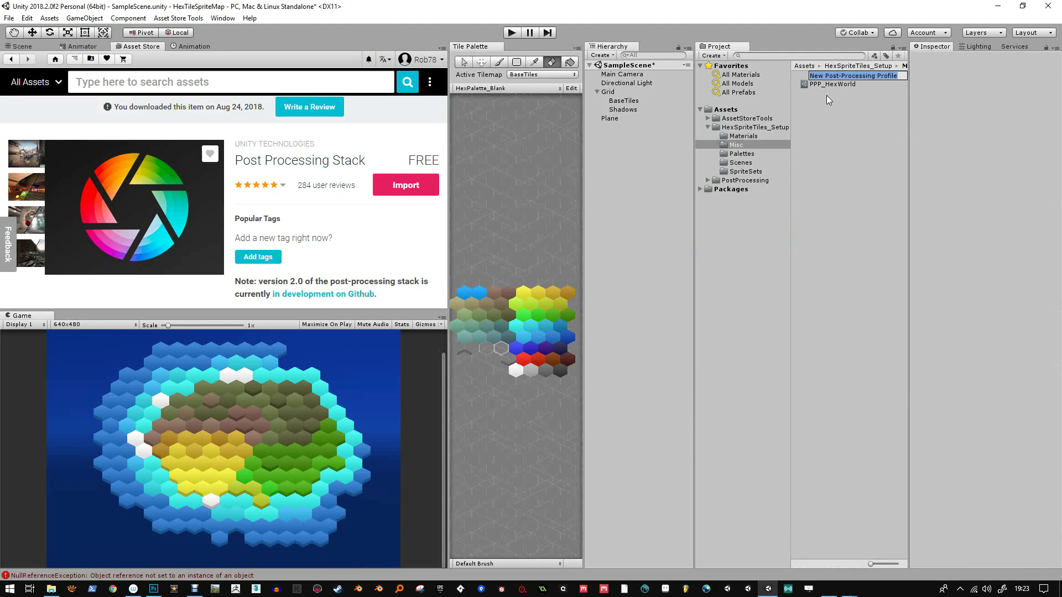
pyautogui.write('PPP_')
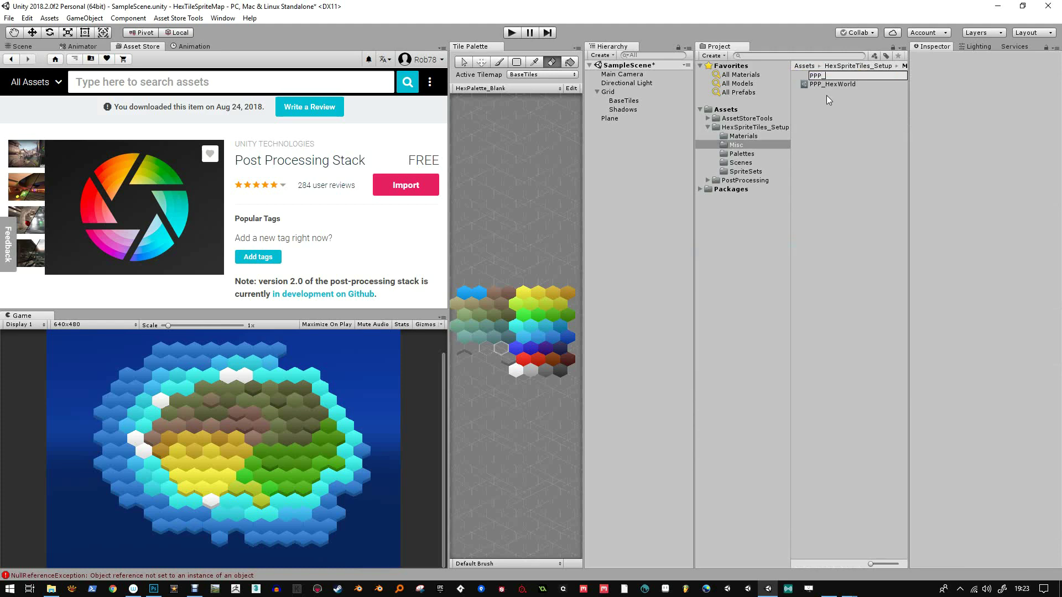
pyautogui.write('Myprofile')
pyautogui.press('Return')
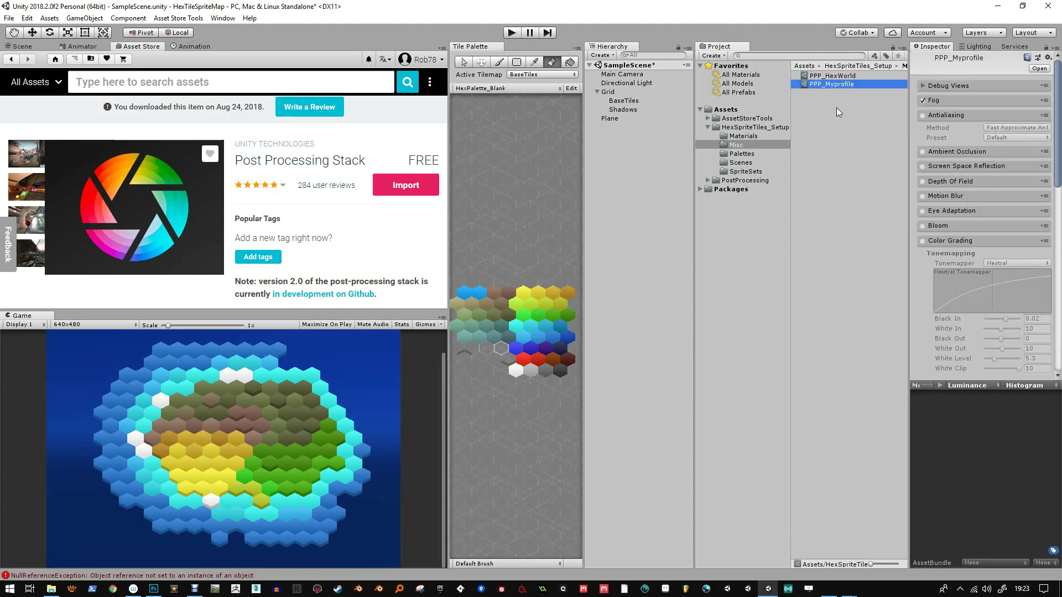
# Step: Enable the Post Processing Behaviour component on the Main Camera and show the Scene view
pyautogui.click(831, 77)
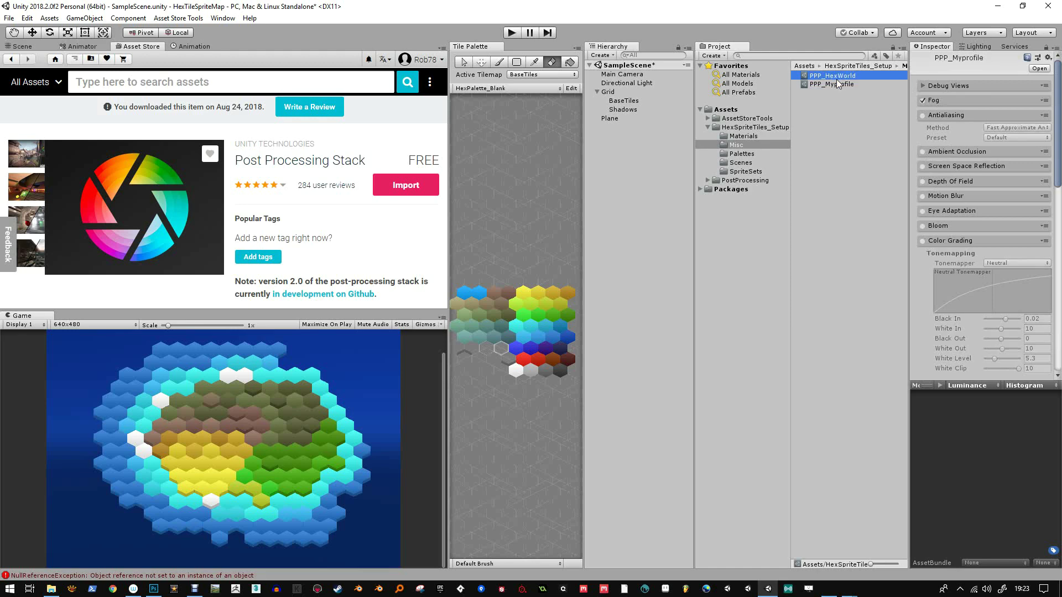
pyautogui.click(611, 75)
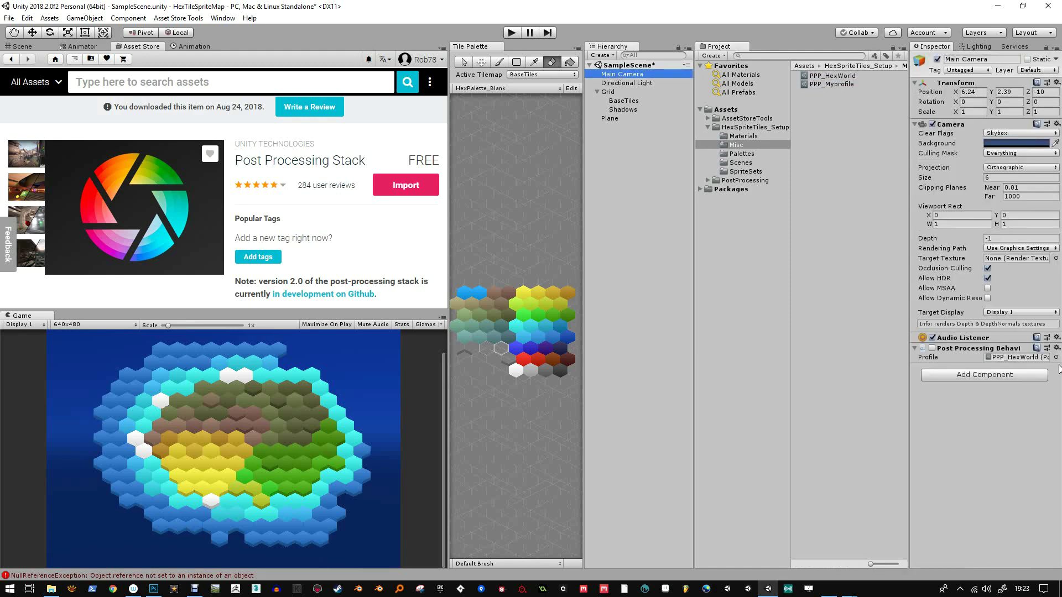
pyautogui.click(933, 348)
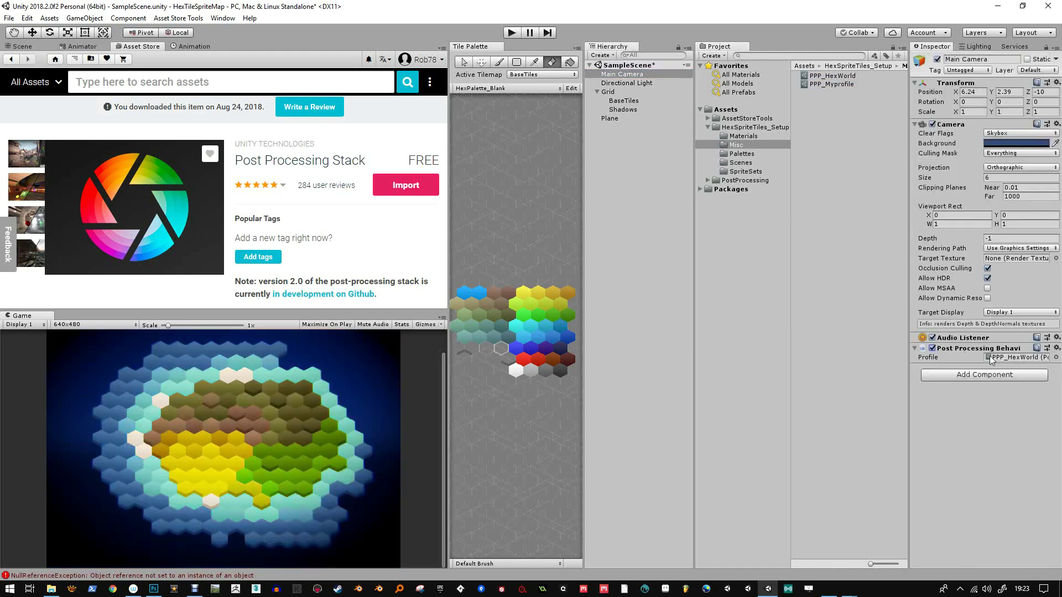
pyautogui.click(932, 348)
pyautogui.click(933, 348)
pyautogui.click(42, 47)
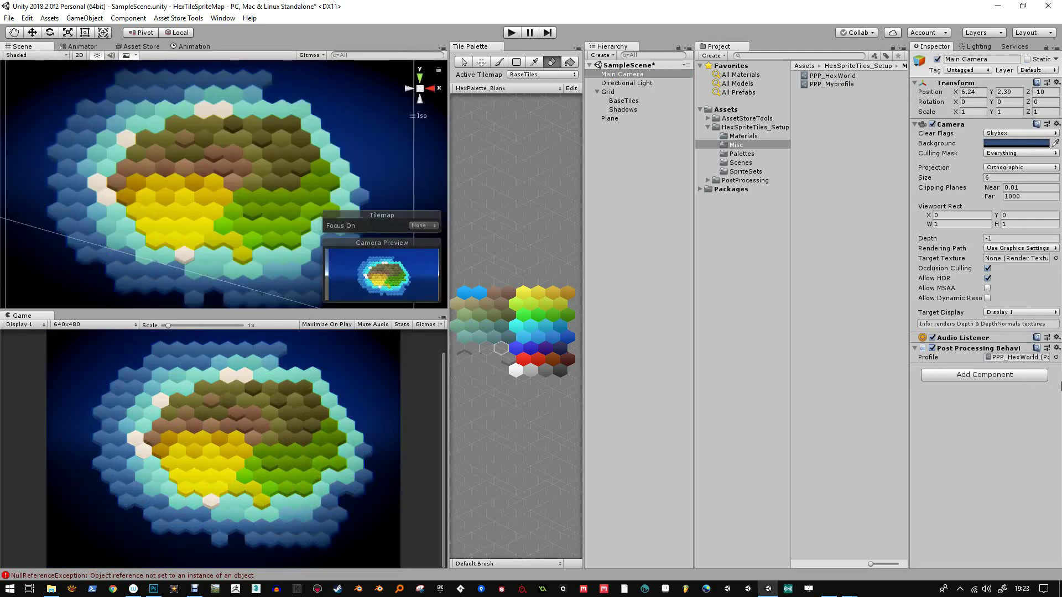
# Step: Compare the hex map with the camera's post-processing effect switched off and on, leaving it enabled
pyautogui.click(932, 349)
pyautogui.click(932, 348)
pyautogui.click(933, 348)
pyautogui.click(932, 348)
# Step: Open the PPP_HexWorld profile and compare the map with Color Grading and Antialiasing each switched off and on
pyautogui.click(997, 357)
pyautogui.doubleClick(998, 357)
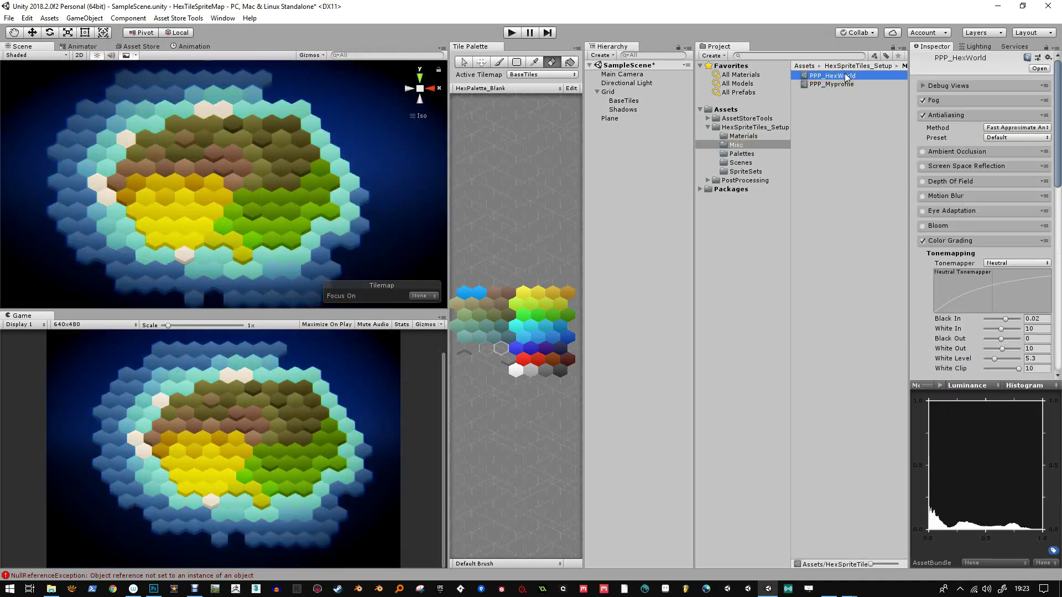
pyautogui.click(923, 242)
pyautogui.click(922, 241)
pyautogui.click(924, 241)
pyautogui.click(923, 241)
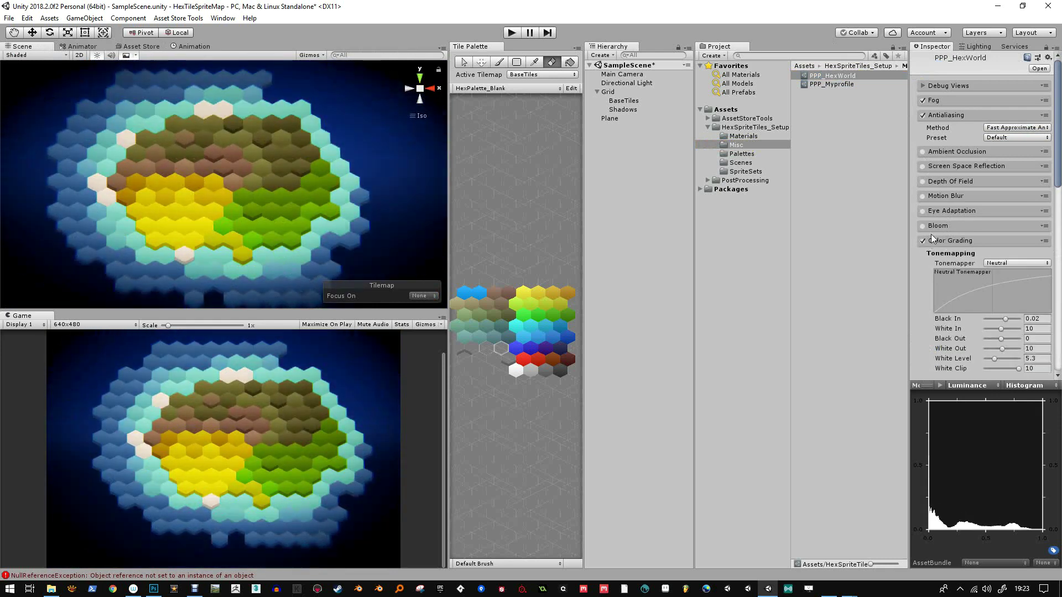
pyautogui.click(922, 115)
pyautogui.click(922, 115)
# Step: Compare the profile's Chromatic Aberration off and on, and set its intensity to 0.34
pyautogui.scroll(-10, 937, 311)
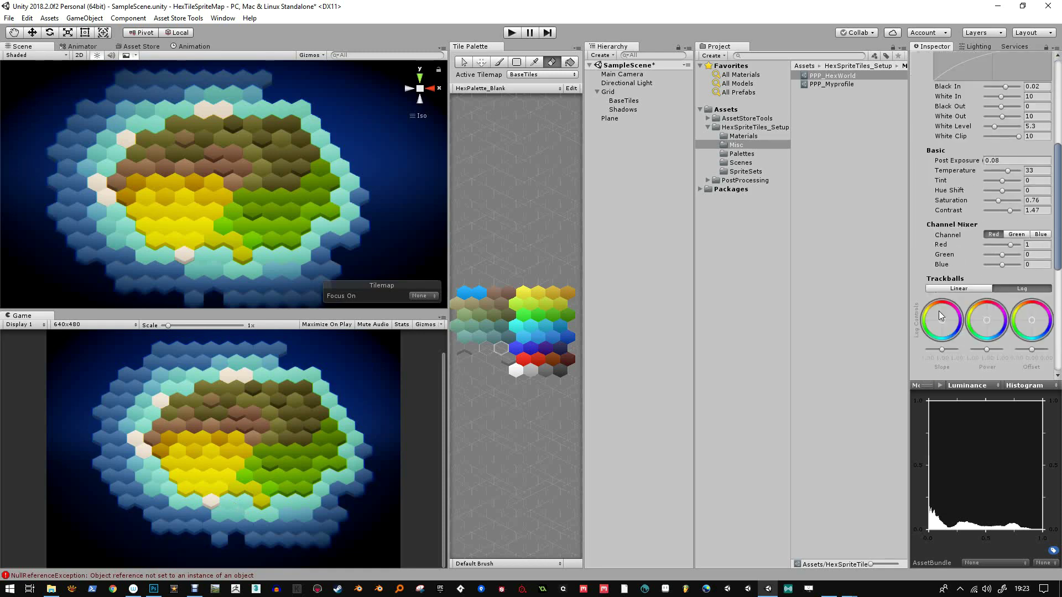
pyautogui.scroll(-3, 927, 294)
pyautogui.click(922, 217)
pyautogui.click(923, 217)
pyautogui.moveTo(1011, 240)
pyautogui.mouseDown()
pyautogui.moveTo(987, 239)
pyautogui.moveTo(998, 240)
pyautogui.mouseUp()
# Step: Compare the profile's Vignette off and on, and set its intensity to 0.25
pyautogui.click(922, 267)
pyautogui.click(923, 268)
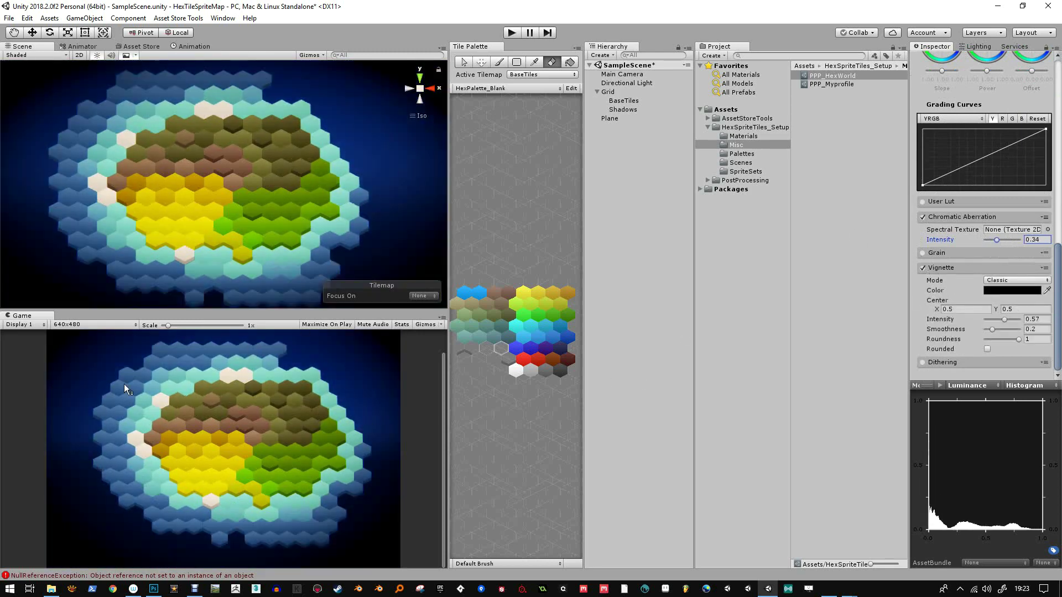
pyautogui.moveTo(1004, 320); pyautogui.dragTo(994, 314)
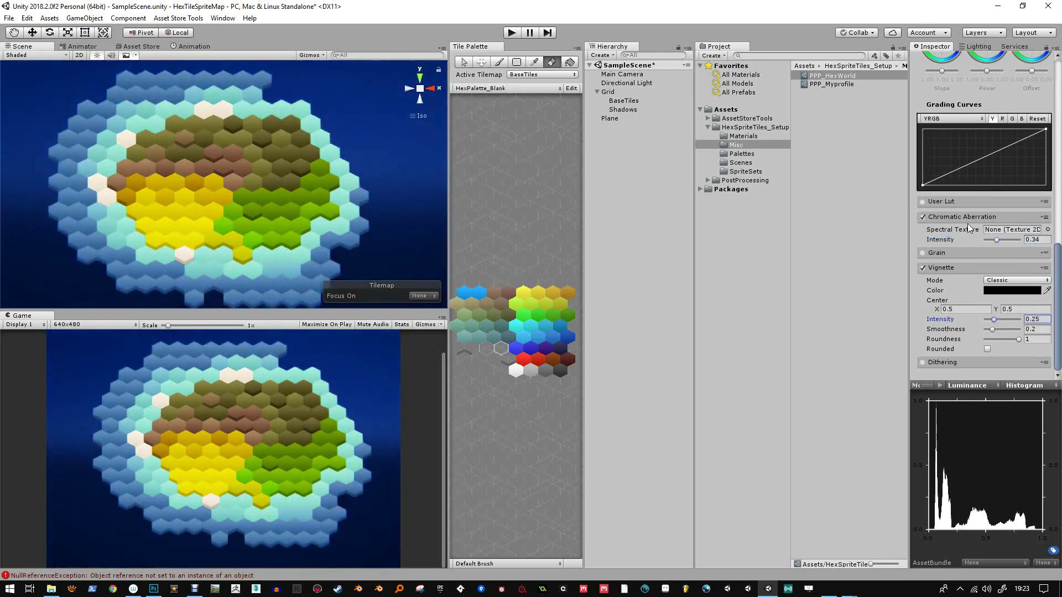
# Step: Set the Color Grading saturation to 0.79 and contrast to 2 in the PPP_HexWorld profile
pyautogui.scroll(6, 965, 199)
pyautogui.moveTo(998, 121); pyautogui.dragTo(1026, 138)
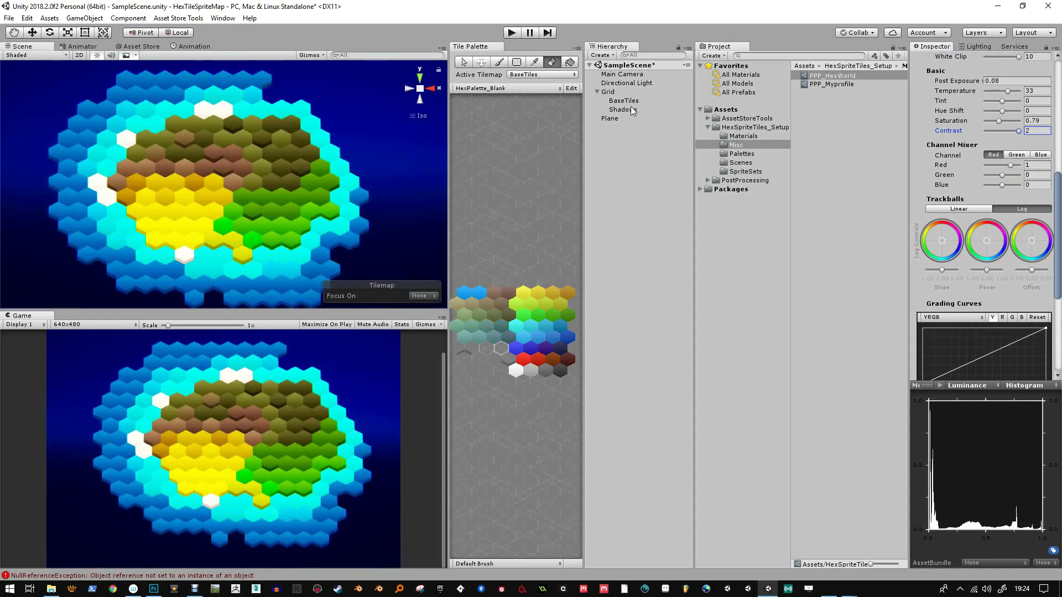
# Step: Review the Grid object's settings, the palette tiles and the ExtraProps sprite sheet in the SpriteSets folder
pyautogui.click(607, 92)
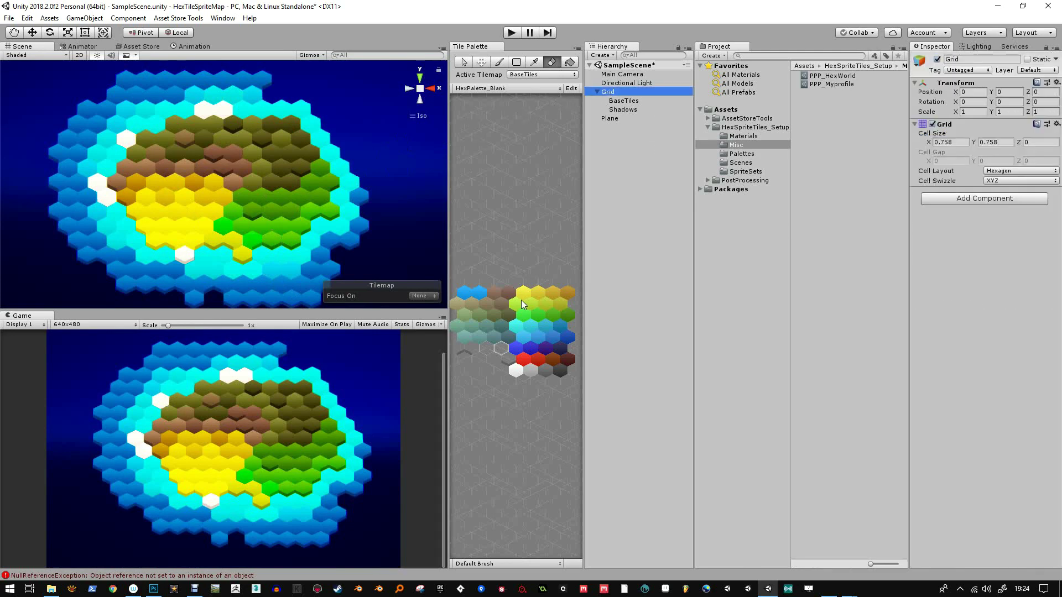
pyautogui.scroll(2, 521, 304)
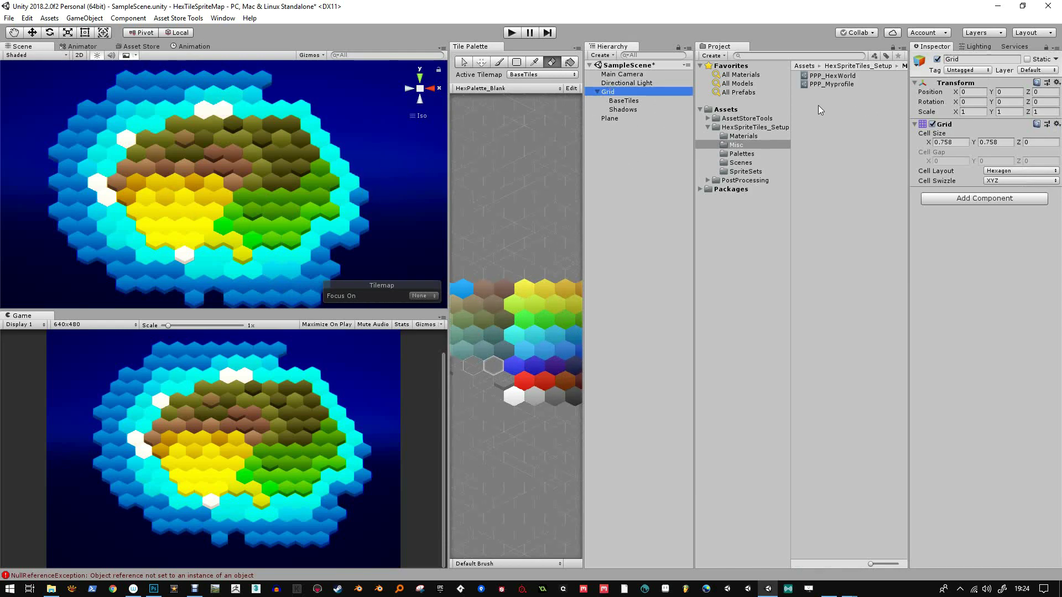
pyautogui.click(750, 171)
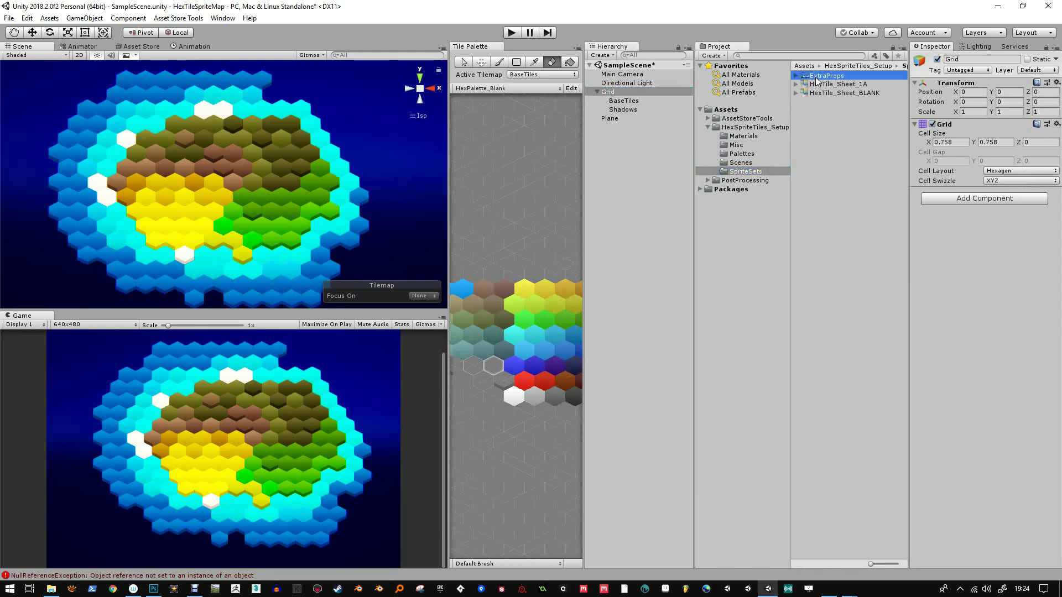
pyautogui.click(818, 76)
pyautogui.click(796, 76)
pyautogui.click(796, 76)
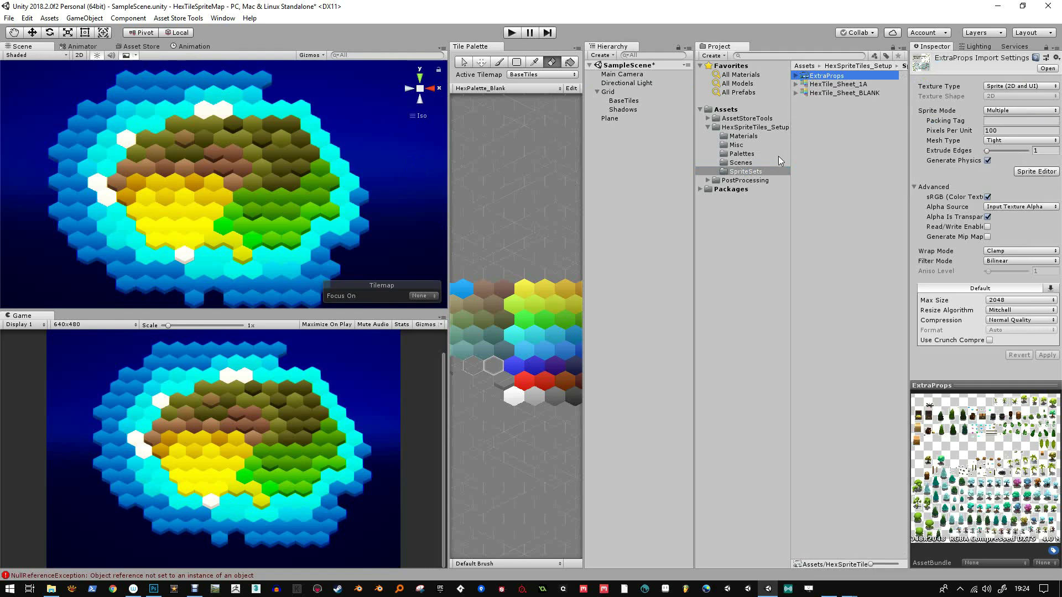
# Step: Look through the HexPalette_Blank asset in the Palettes folder and the individual sprites of the ExtraProps sheet in SpriteSets
pyautogui.click(742, 154)
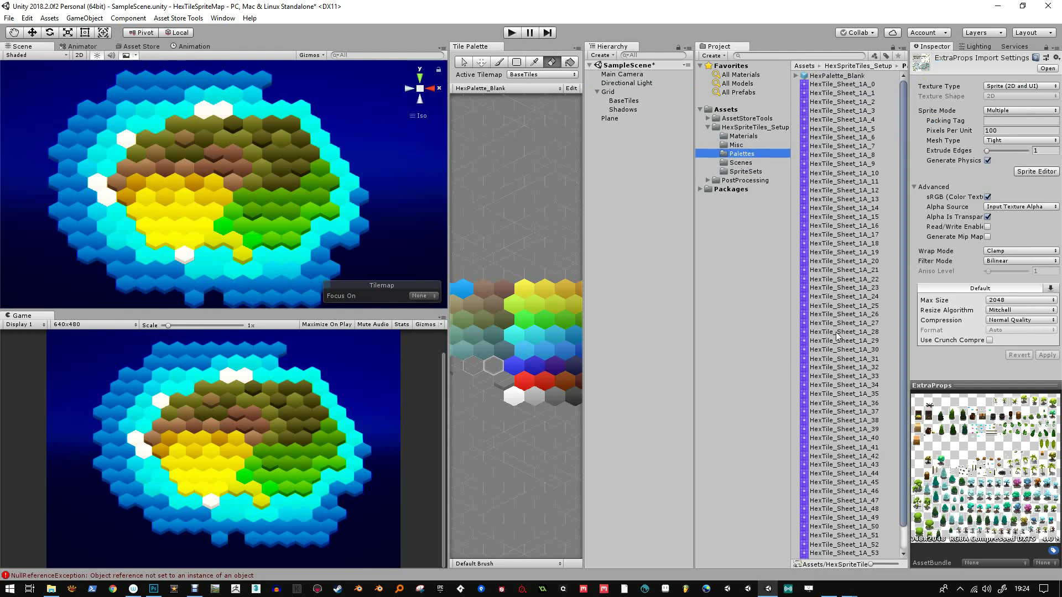
pyautogui.click(796, 75)
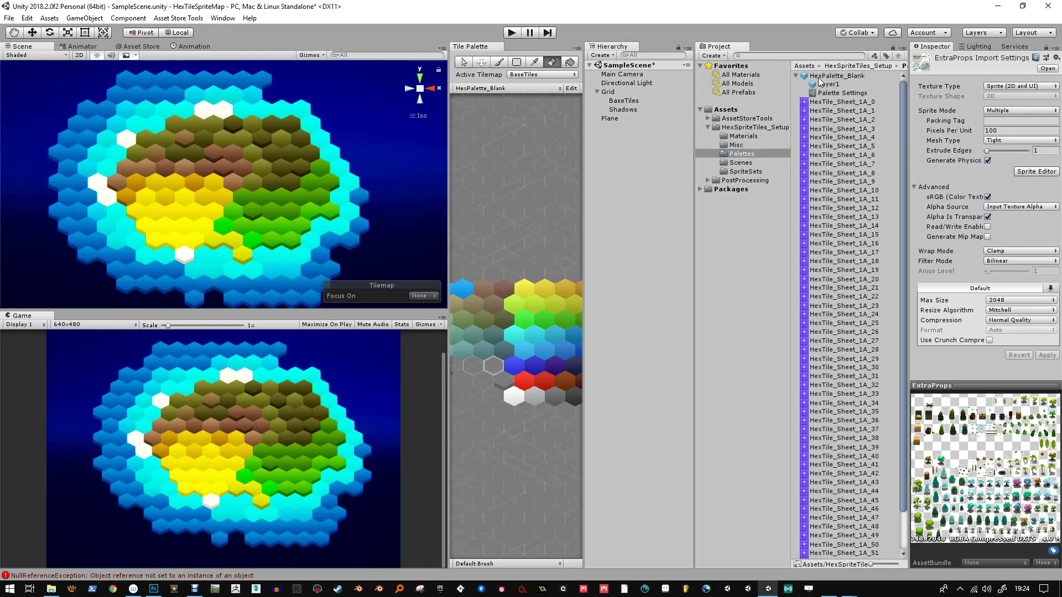
pyautogui.click(737, 145)
pyautogui.click(748, 172)
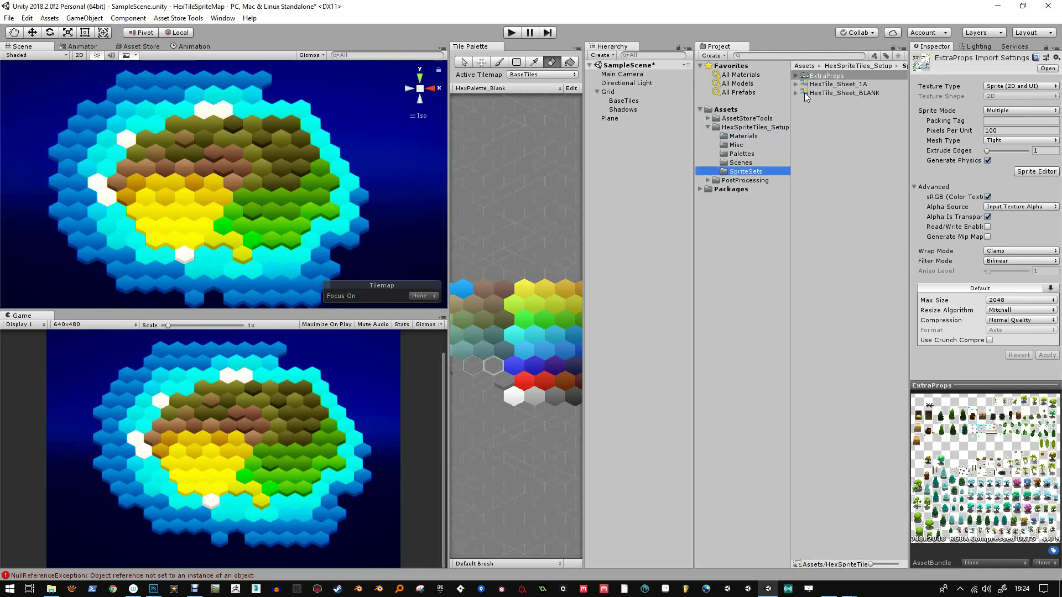
pyautogui.click(796, 75)
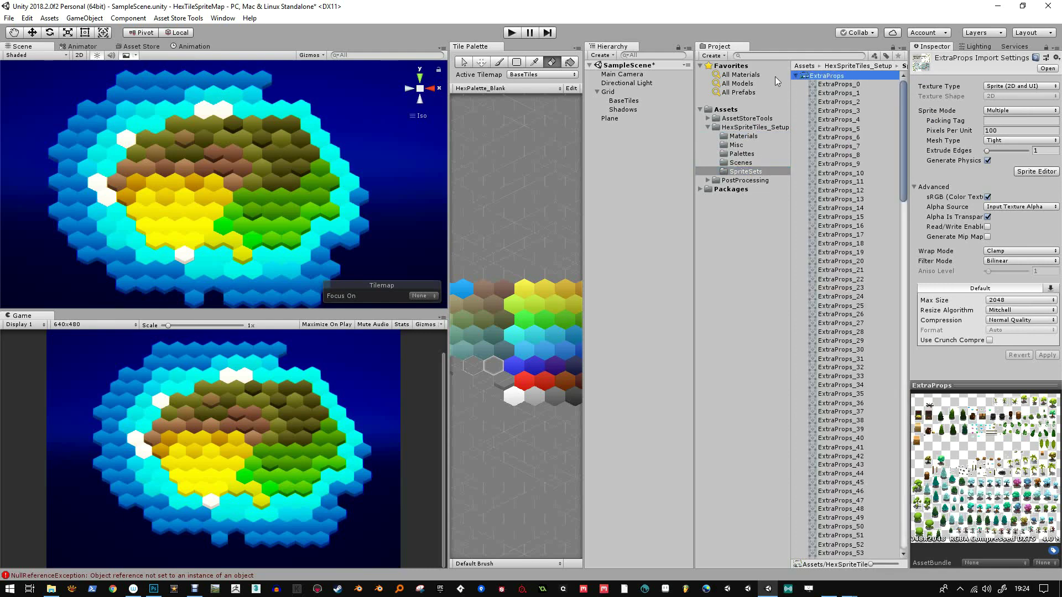
# Step: Create an empty game object in the scene and name it Sprites
pyautogui.click(600, 55)
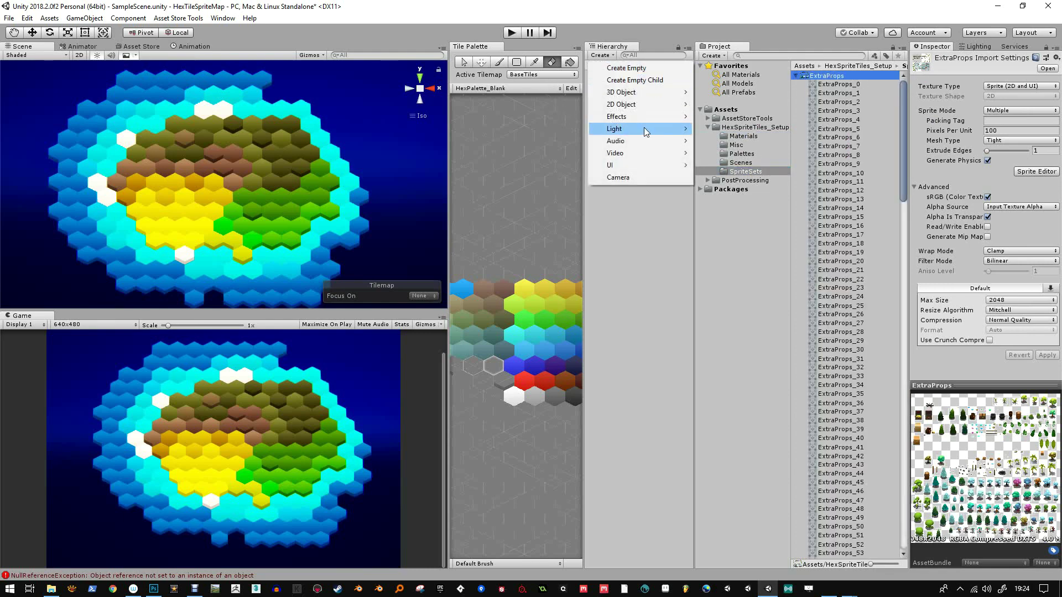
pyautogui.click(626, 69)
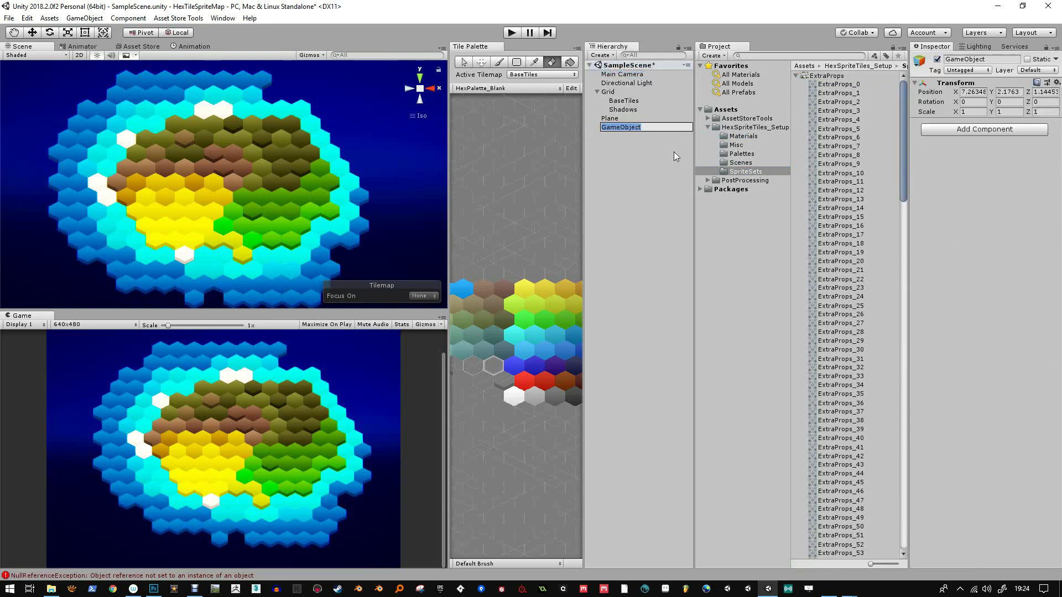
pyautogui.write('Sprites')
pyautogui.press('Return')
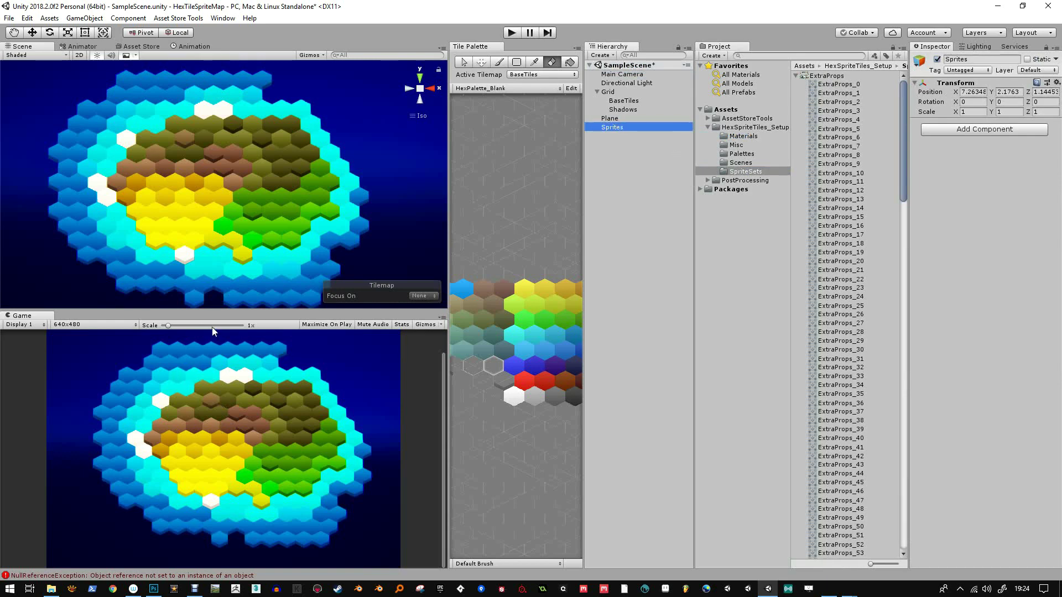
# Step: Enlarge the Scene view at the expense of the Game view and frame the hex map closer
pyautogui.moveTo(213, 311); pyautogui.dragTo(213, 455)
pyautogui.scroll(10, 212, 249)
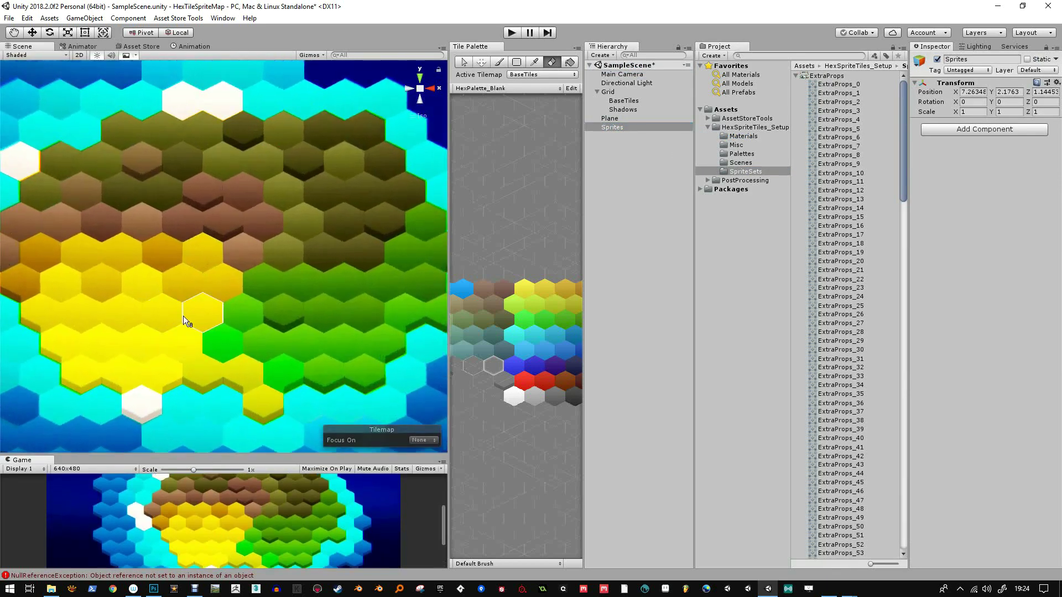
pyautogui.moveTo(241, 340); pyautogui.dragTo(246, 314)
pyautogui.scroll(1, 246, 314)
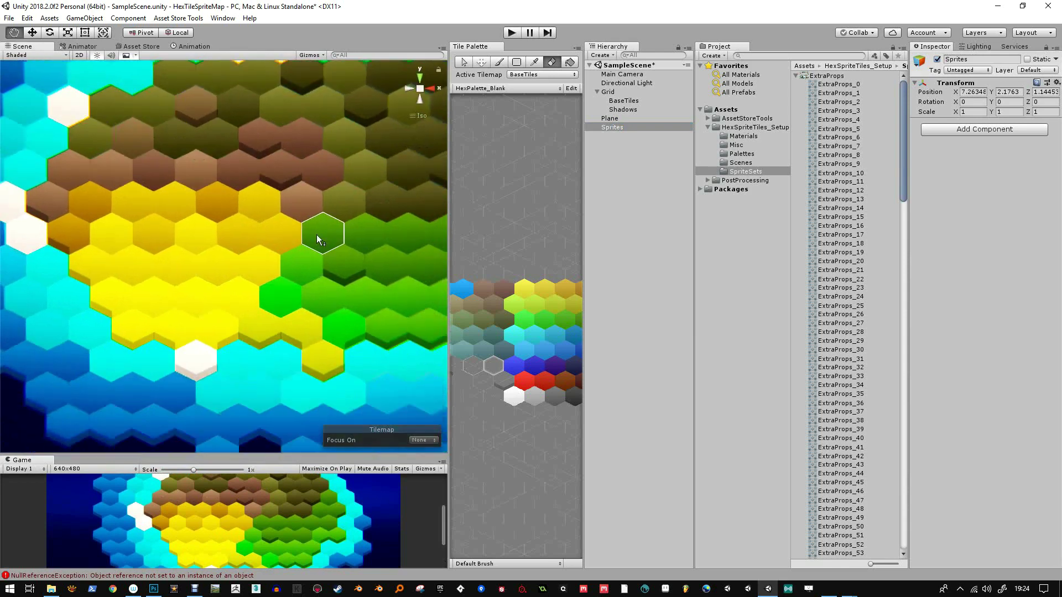
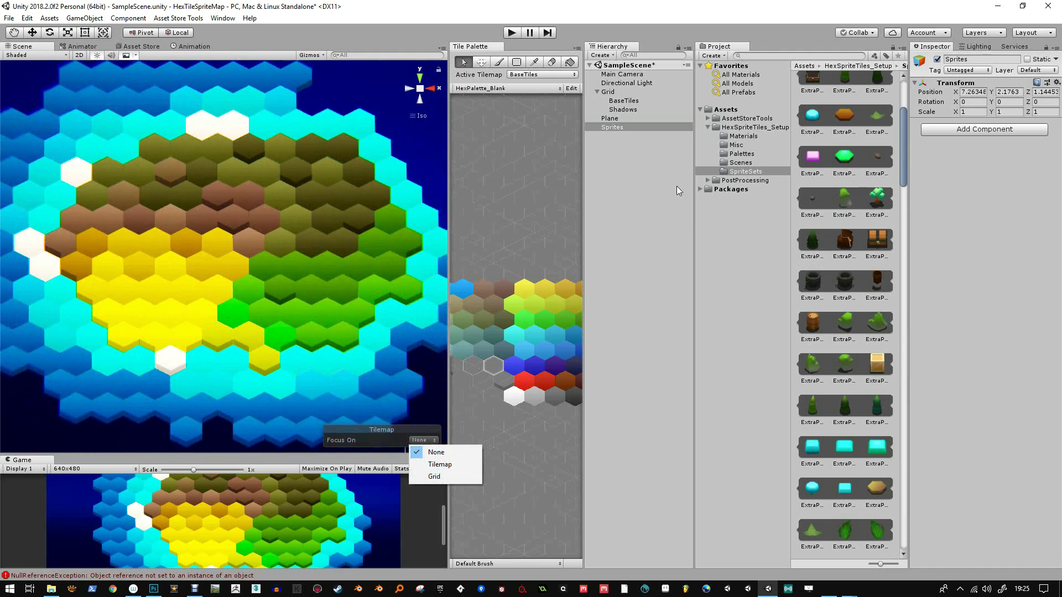
# Step: Add the cauldron sprite ExtraProps_27 to the scene as a child of the Sprites object
pyautogui.click(717, 234)
pyautogui.click(844, 282)
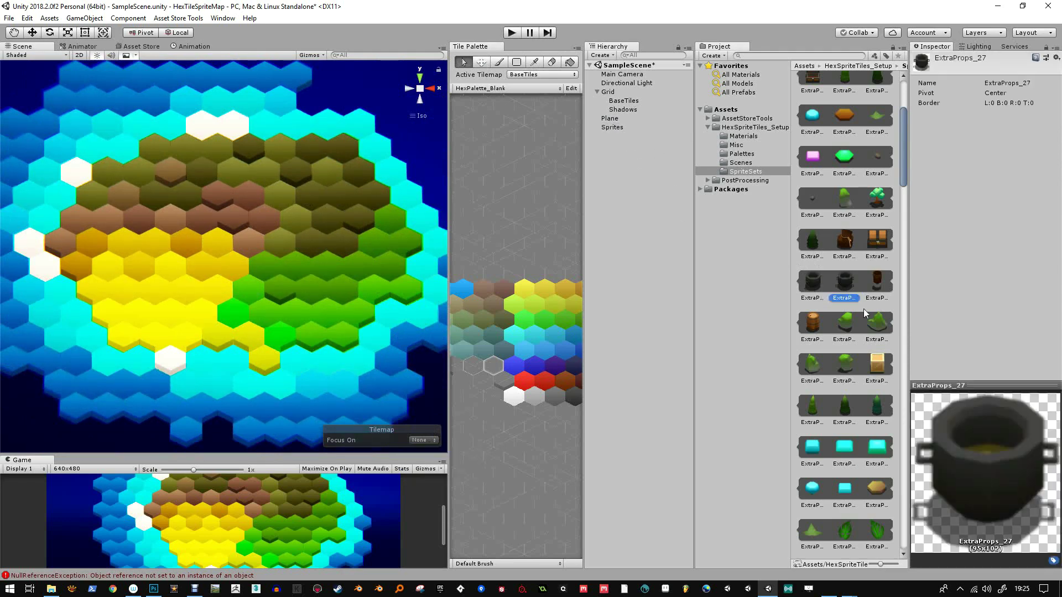
pyautogui.moveTo(846, 288); pyautogui.dragTo(619, 135)
pyautogui.click(621, 139)
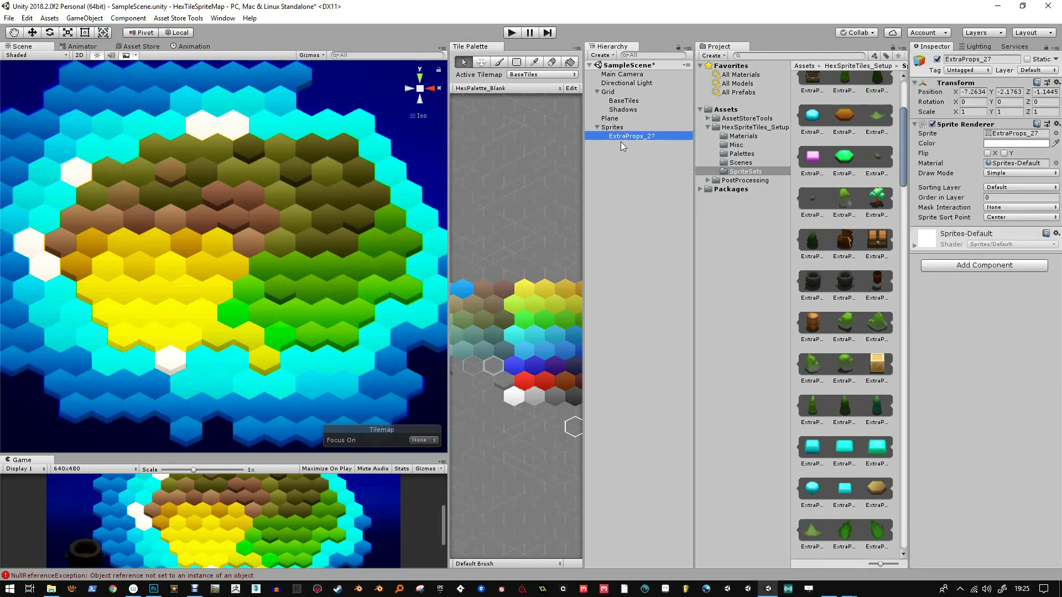
# Step: Move the cauldron sprite from beside the map onto its yellow area, at about X -0.86, Y -0.81
pyautogui.scroll(-2, 245, 301)
pyautogui.scroll(-3, 245, 301)
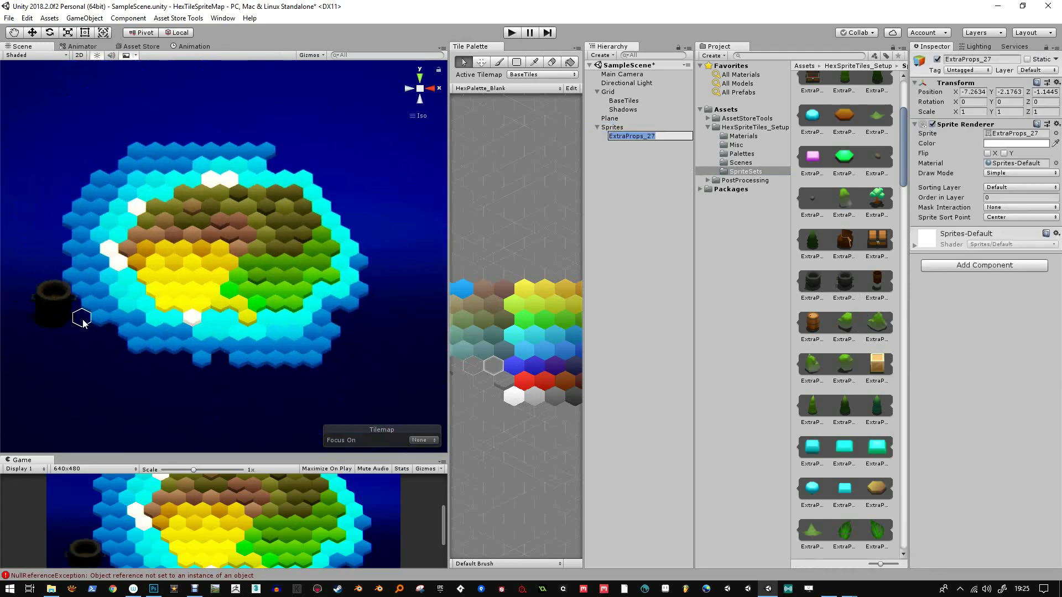
pyautogui.write('w')
pyautogui.click(49, 305)
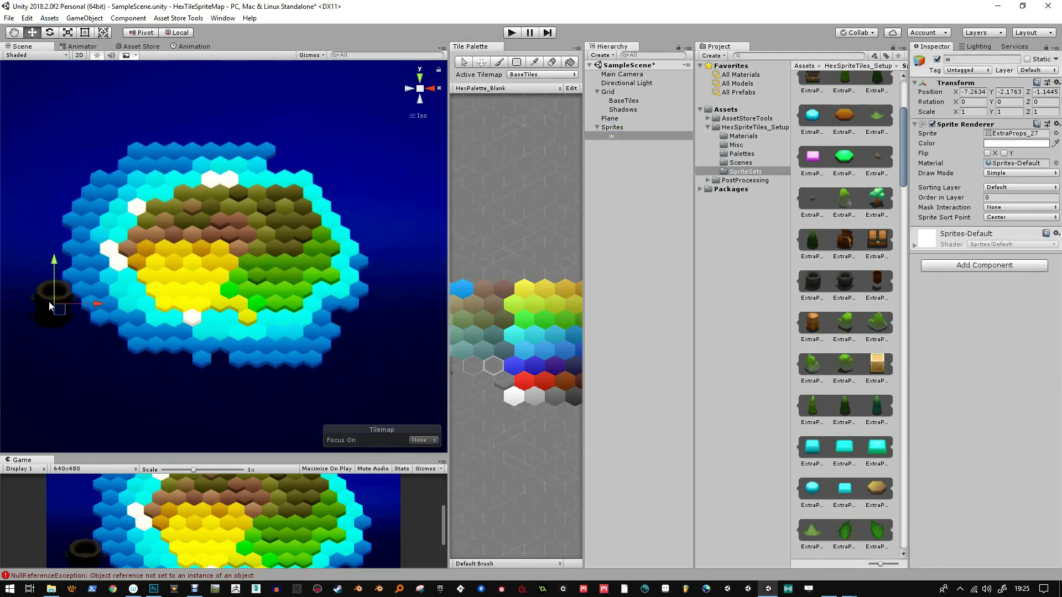
pyautogui.moveTo(61, 311); pyautogui.dragTo(215, 276)
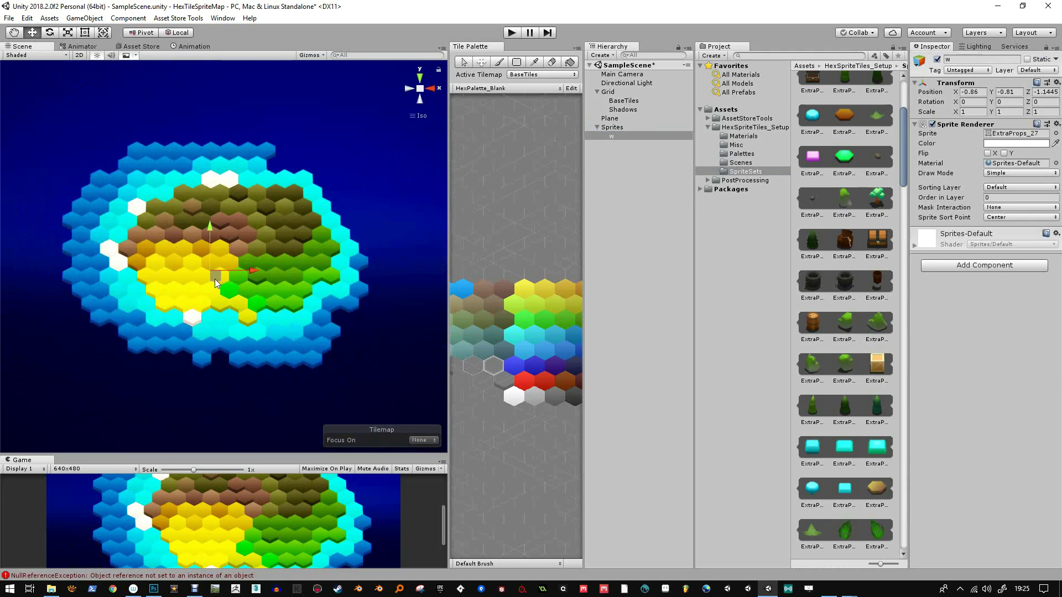
# Step: Set the Sprites object's Z position to 0.47 and scale it down uniformly to about 0.46
pyautogui.scroll(5, 230, 271)
pyautogui.click(615, 128)
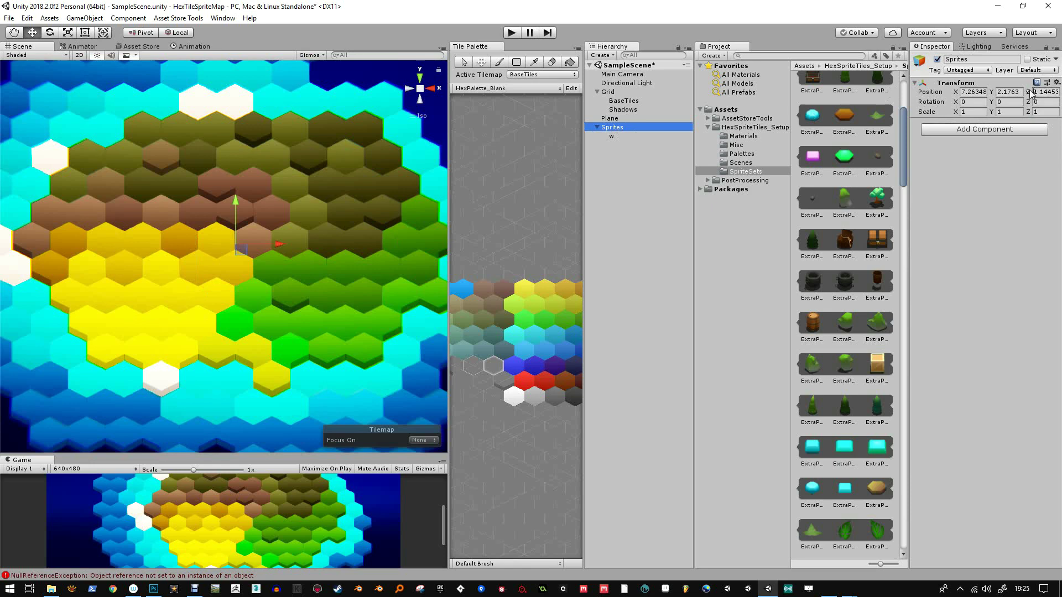
pyautogui.moveTo(1031, 94); pyautogui.dragTo(1017, 97)
pyautogui.press('e')
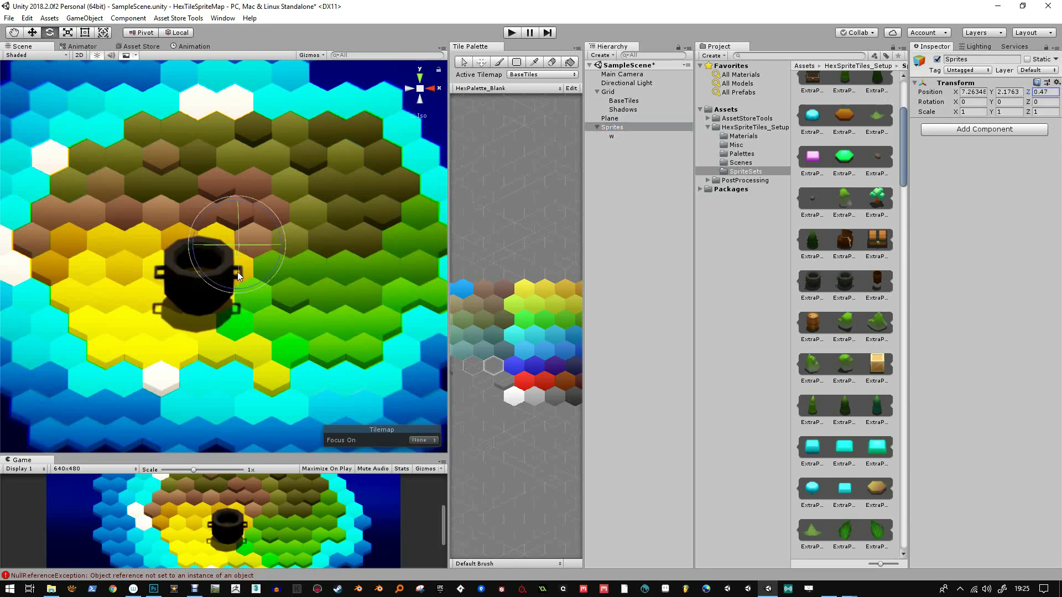
pyautogui.press('r')
pyautogui.moveTo(238, 246); pyautogui.dragTo(248, 275)
pyautogui.scroll(5, 243, 272)
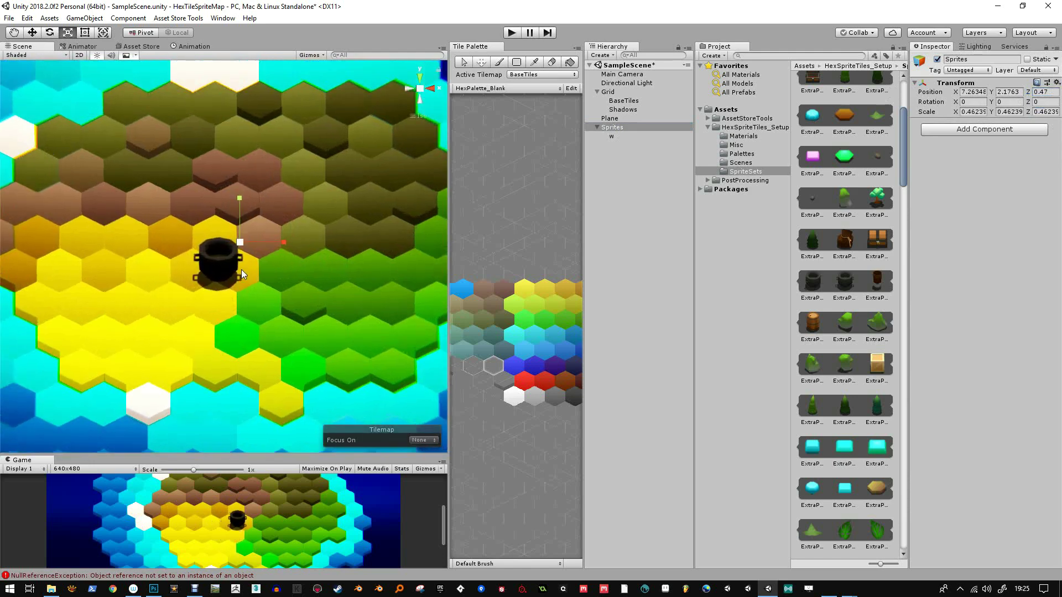
# Step: Scale the Sprites object to about 0.33 and move it to about X 7.8, Y 2.63, Z -1.35, over the brown tile
pyautogui.press('w')
pyautogui.moveTo(270, 227); pyautogui.dragTo(317, 201)
pyautogui.press('r')
pyautogui.press('w')
pyautogui.moveTo(1028, 93); pyautogui.dragTo(993, 97)
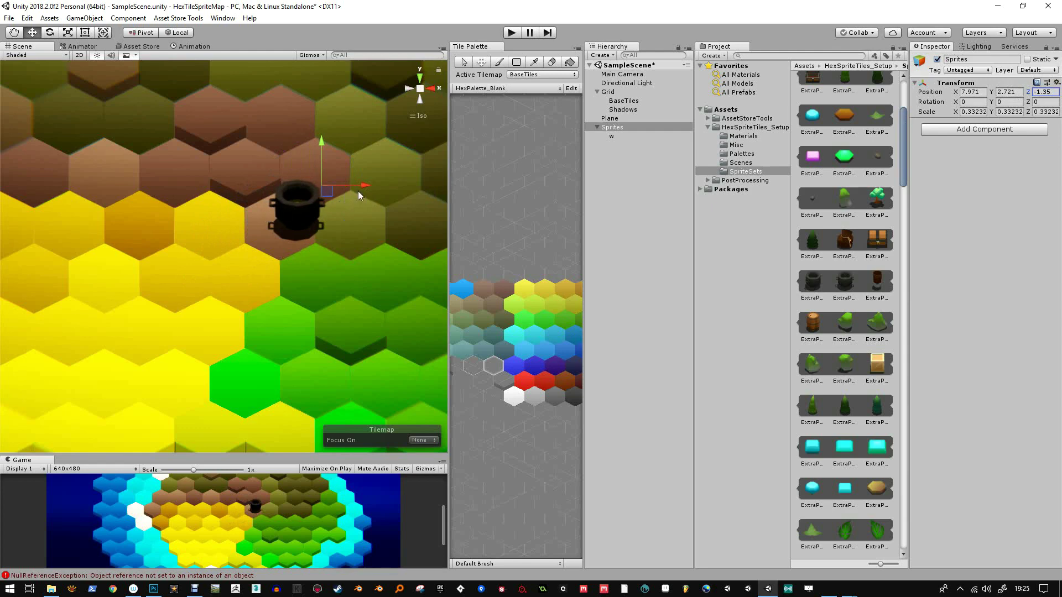
pyautogui.moveTo(332, 191); pyautogui.dragTo(314, 200)
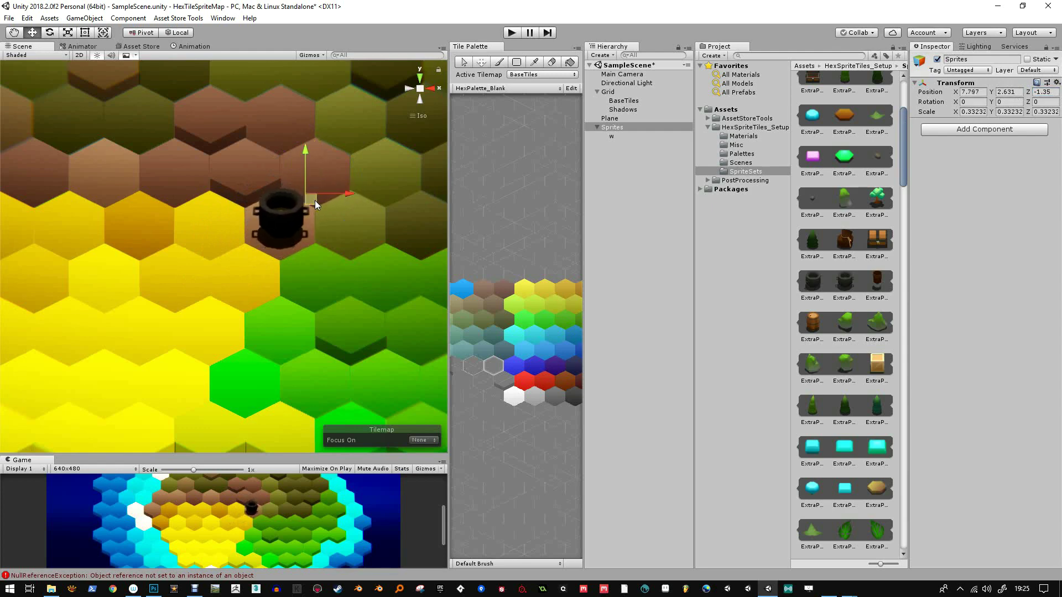
# Step: Scale the Sprites object to about 0.2 and shift it to about X 7.68, Y 2.5, fitting the cauldron inside the brown tile
pyautogui.scroll(1, 312, 220)
pyautogui.press('e')
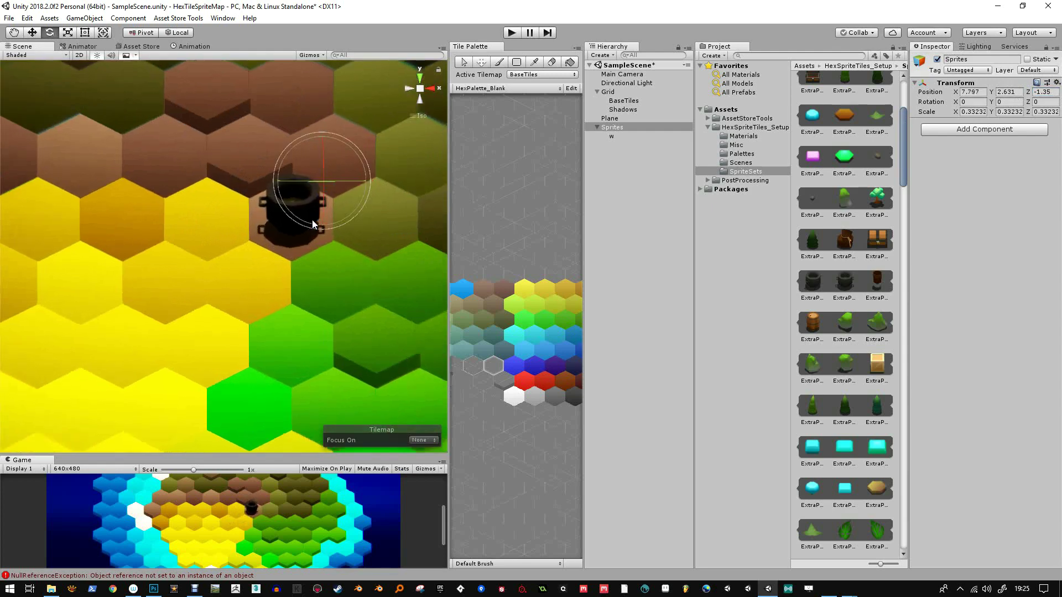
pyautogui.press('r')
pyautogui.moveTo(323, 181); pyautogui.dragTo(317, 207)
pyautogui.press('w')
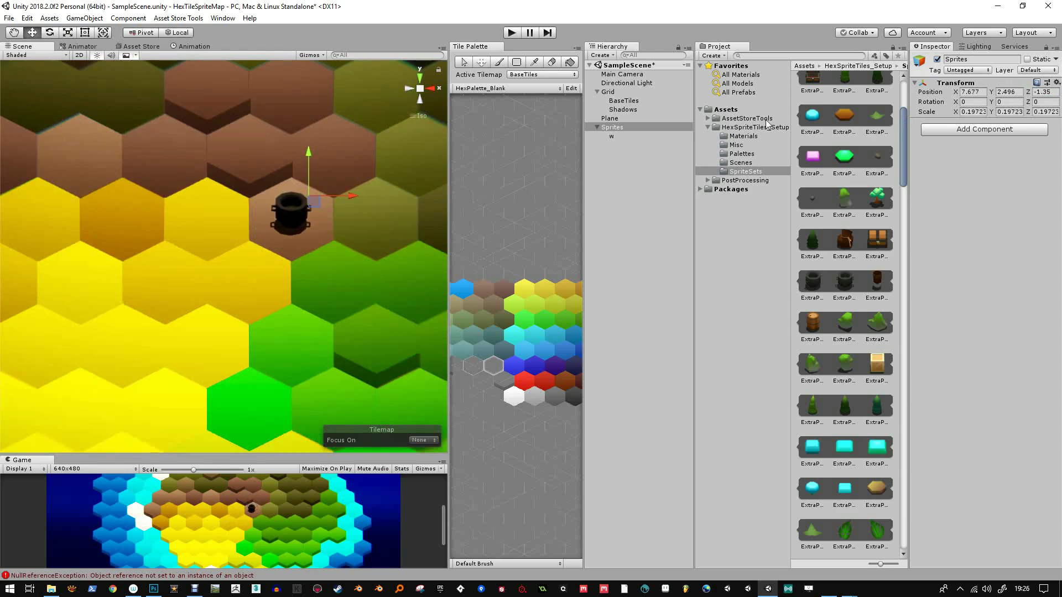
# Step: Compare the import settings of the ExtraProps sheet with its ExtraProps_0 sprite and check the cauldron on the map
pyautogui.moveTo(905, 127); pyautogui.dragTo(904, 97)
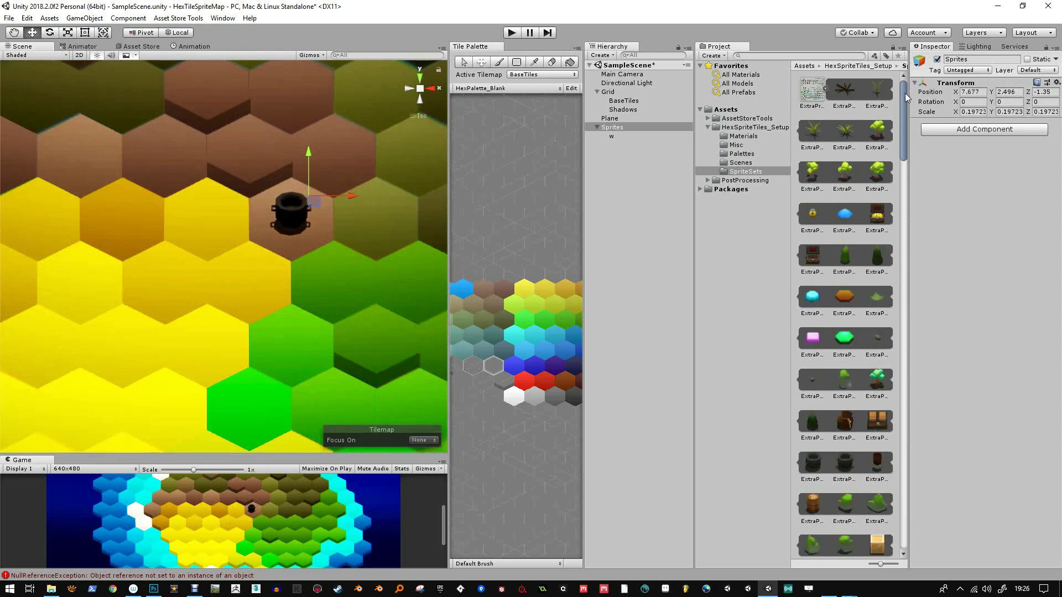
pyautogui.click(818, 95)
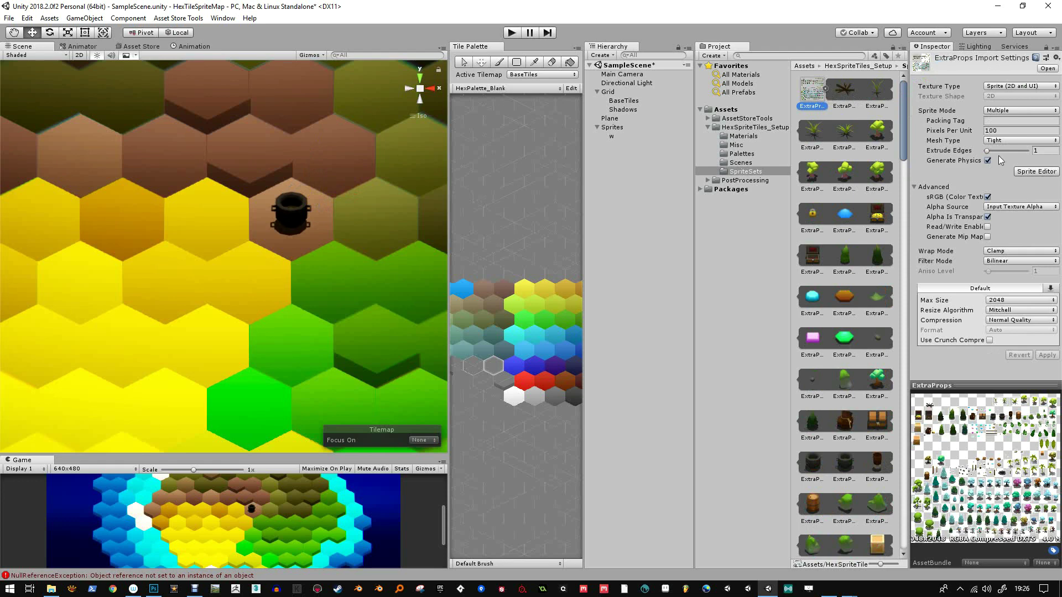
pyautogui.click(841, 92)
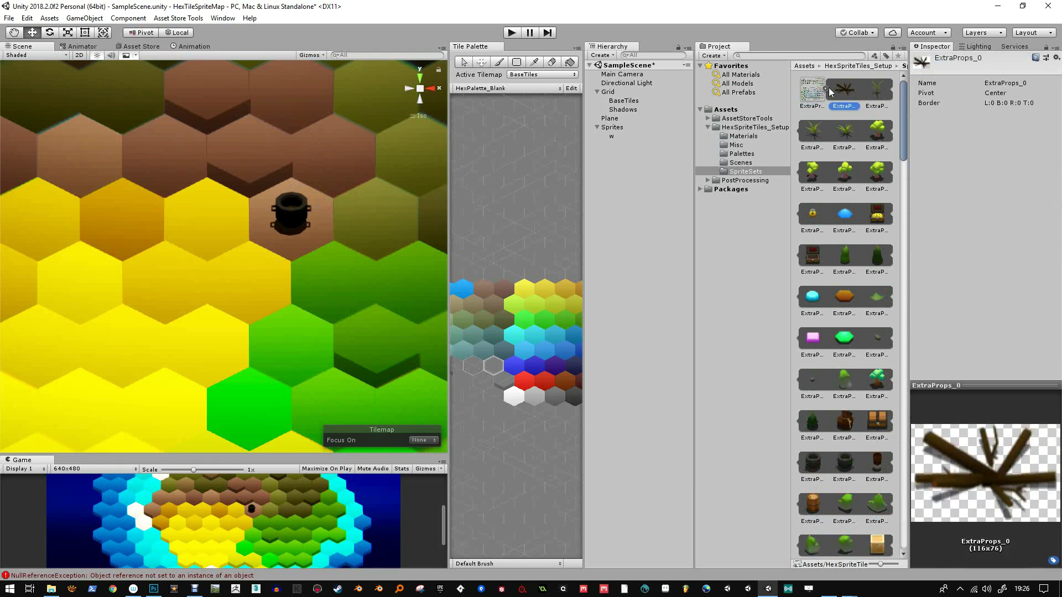
pyautogui.click(814, 90)
pyautogui.click(838, 93)
pyautogui.click(817, 94)
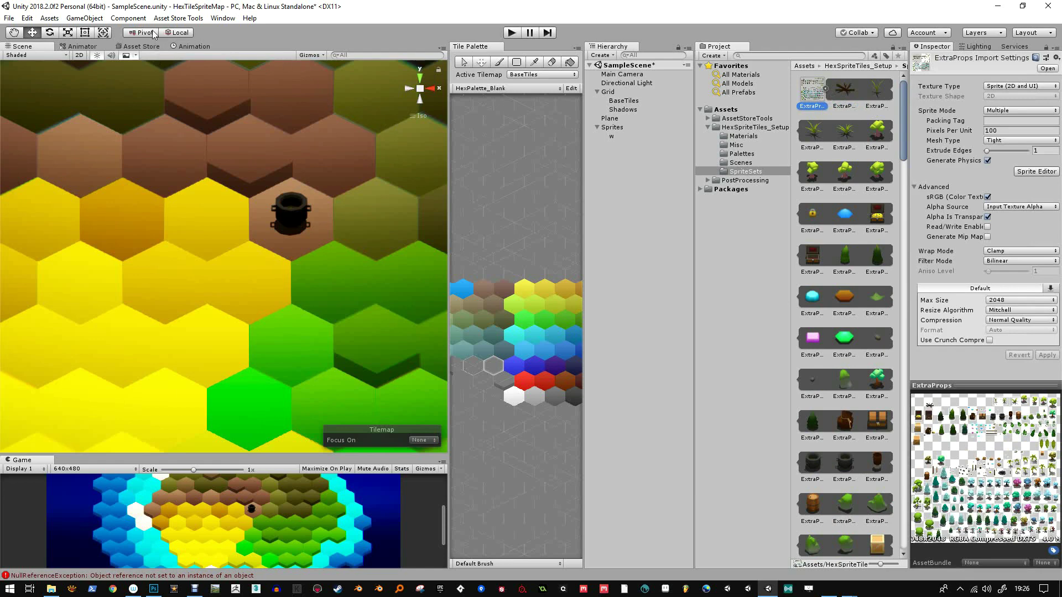
pyautogui.scroll(-10, 221, 241)
pyautogui.scroll(10, 271, 246)
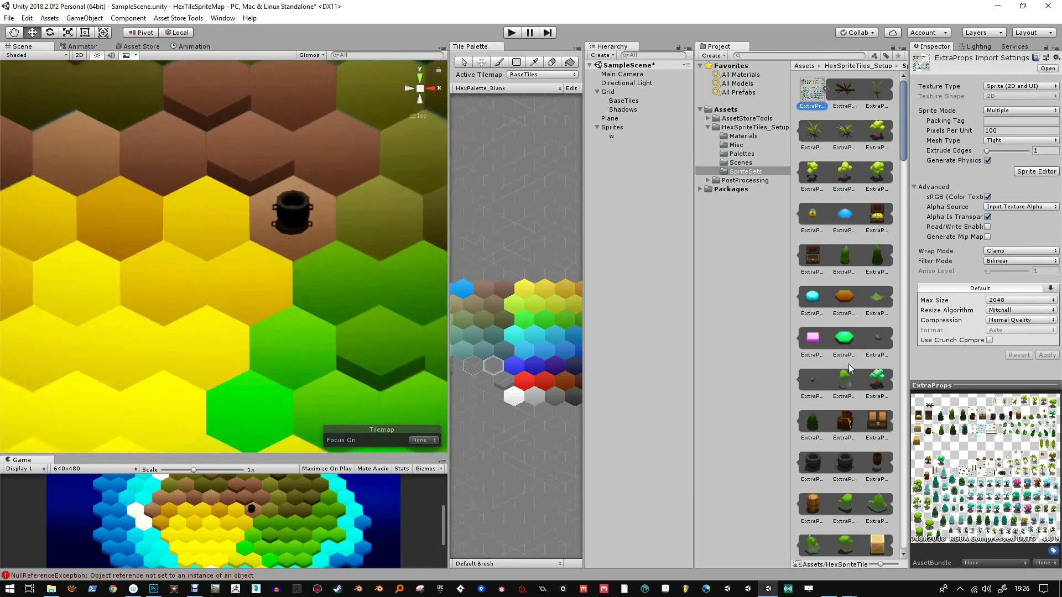
# Step: Add the treasure chest sprite ExtraProps_10 under the Sprites object and rename the cauldron object as Cauldron
pyautogui.click(882, 221)
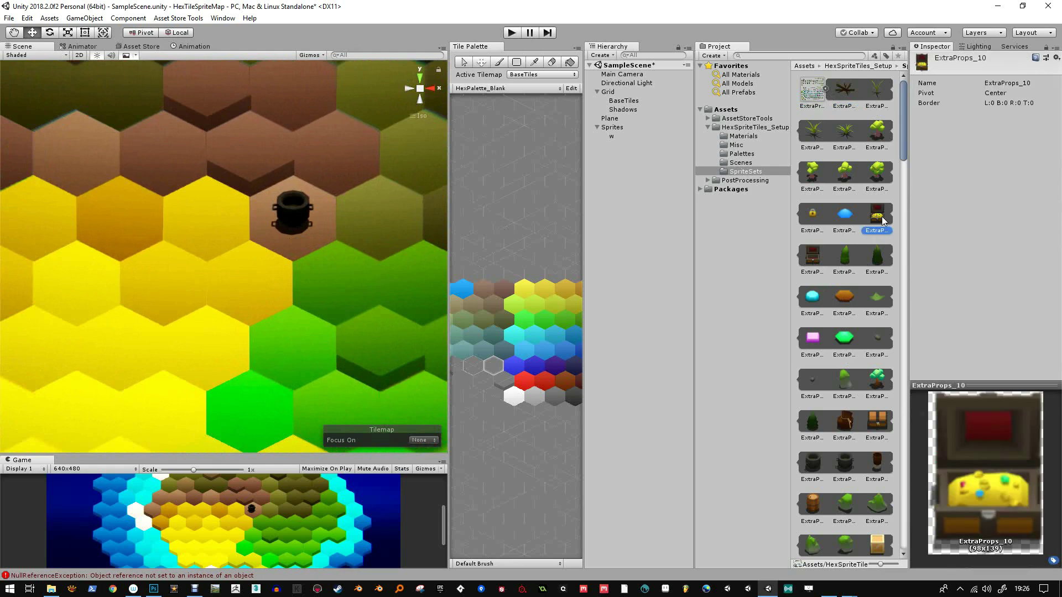
pyautogui.moveTo(882, 221); pyautogui.dragTo(619, 138)
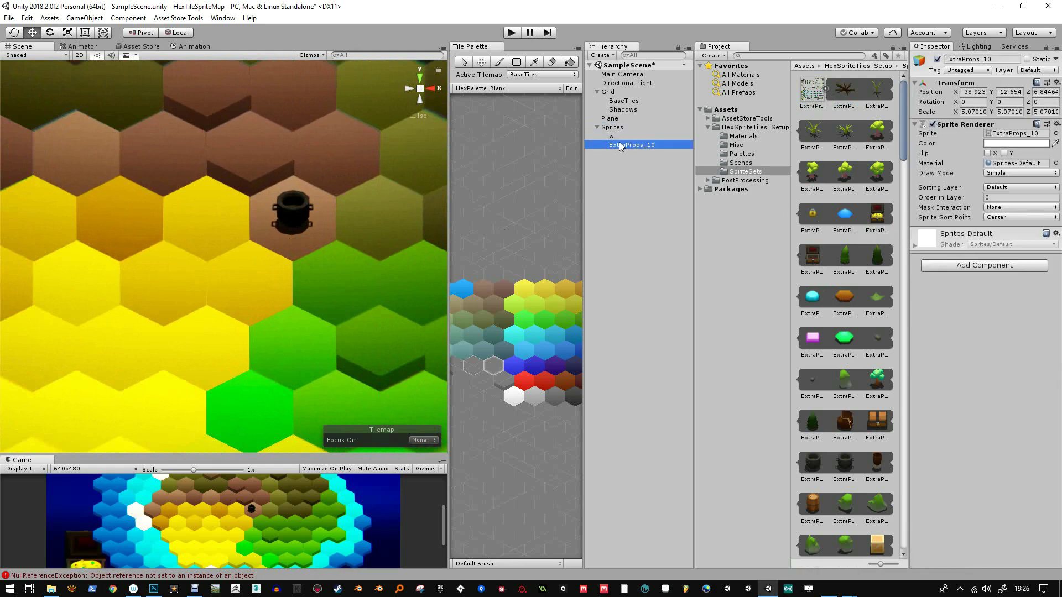
pyautogui.click(618, 138)
pyautogui.press('F2')
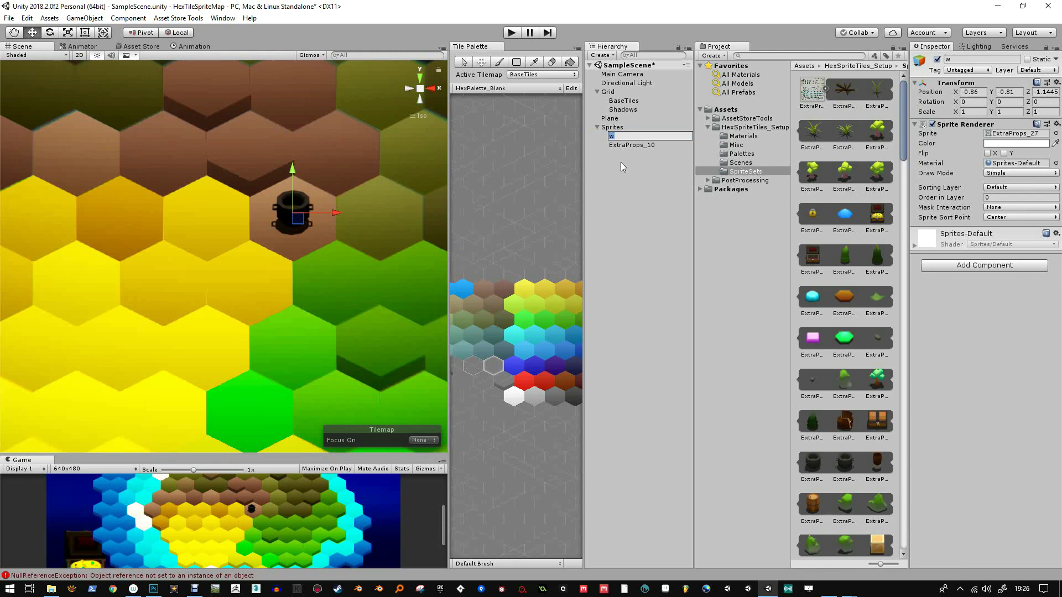
pyautogui.write('Cauldron')
pyautogui.press('Return')
# Step: Rename the ExtraProps_10 object under Sprites as Chest
pyautogui.click(629, 145)
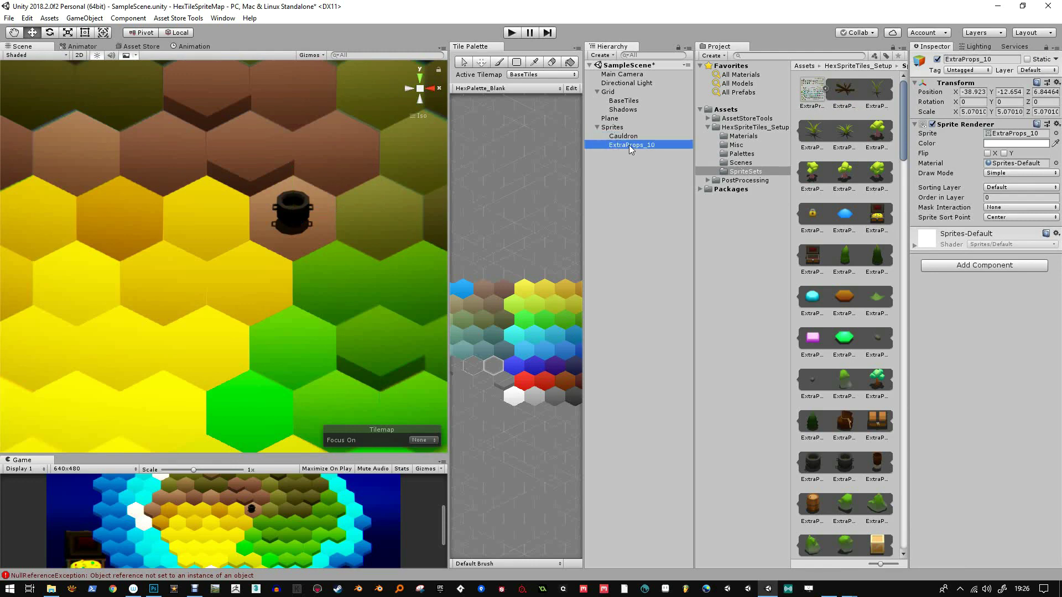
pyautogui.press('F2')
pyautogui.write('Chest')
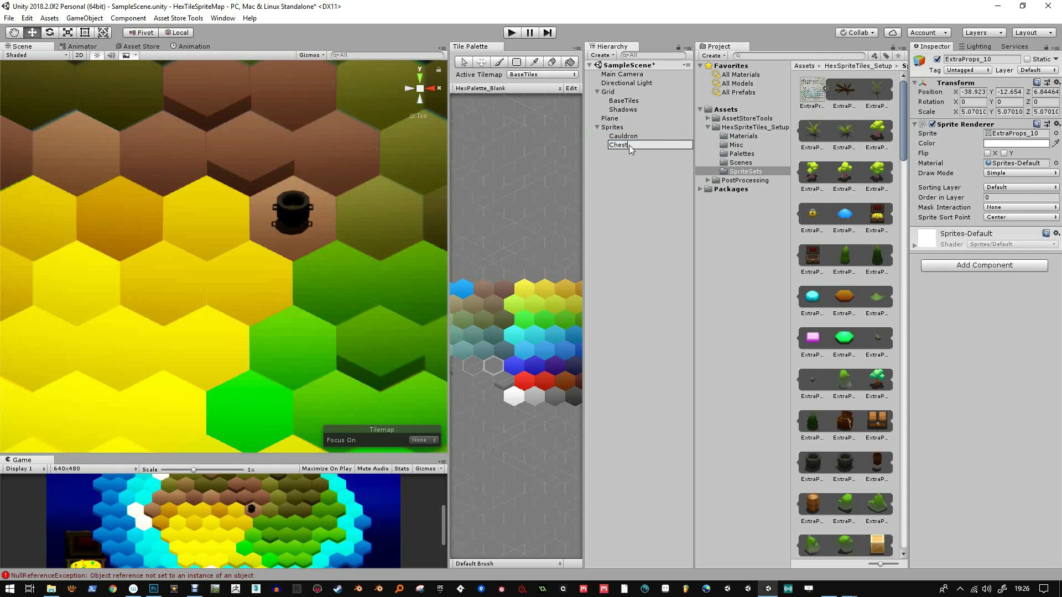
pyautogui.press('Return')
# Step: Scale the Chest down to about 0.75 and move it to about X -19.68, Y -5.95, at the yellow area's edge
pyautogui.press('f')
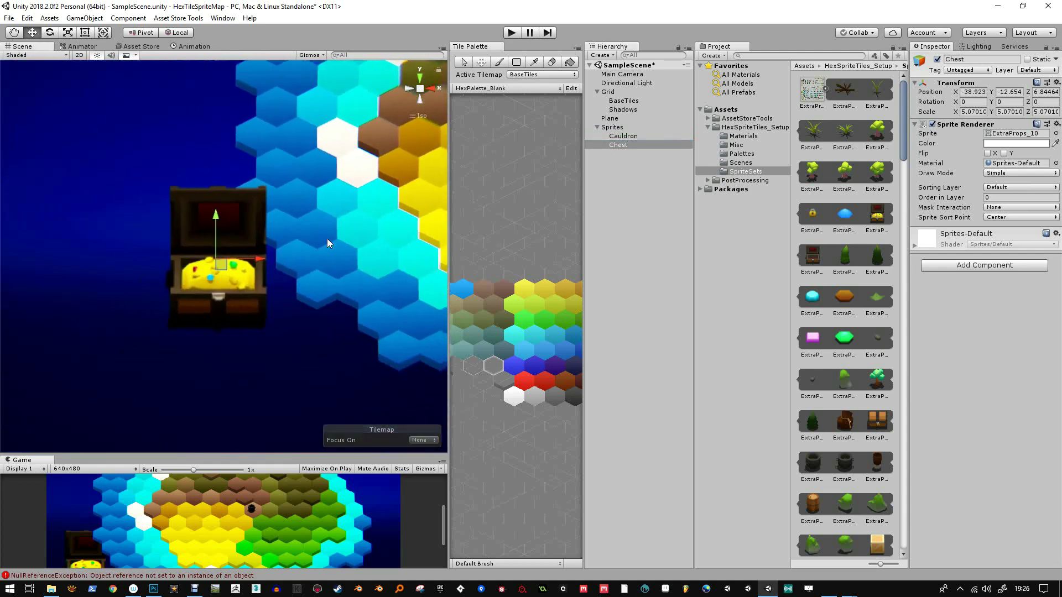
pyautogui.press('r')
pyautogui.moveTo(229, 263); pyautogui.dragTo(304, 213)
pyautogui.press('w')
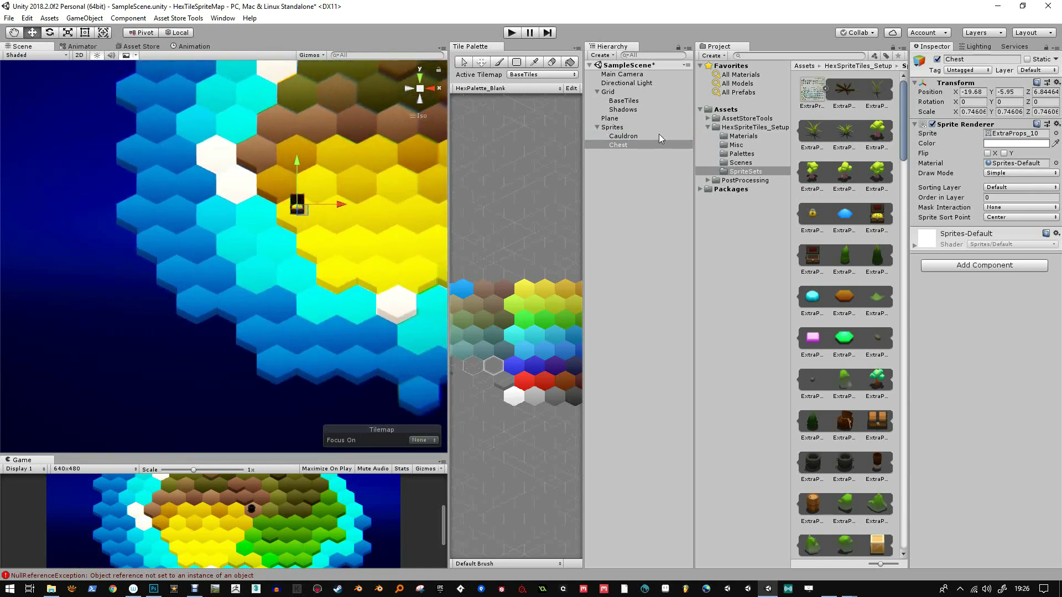
pyautogui.click(630, 144)
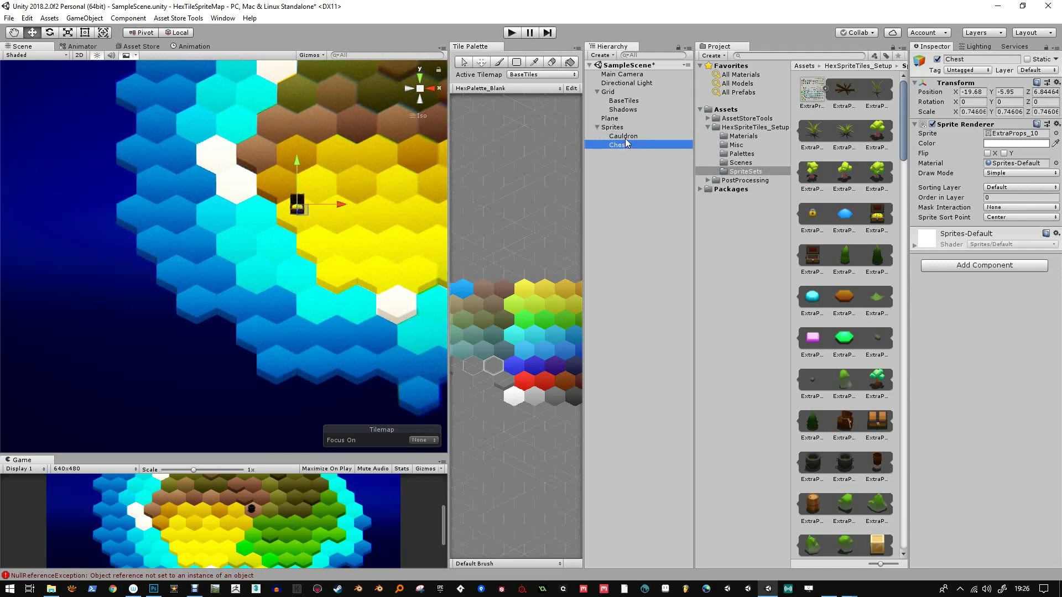
# Step: Set the Z position of both the Cauldron and the Chest to 0
pyautogui.press('Up')
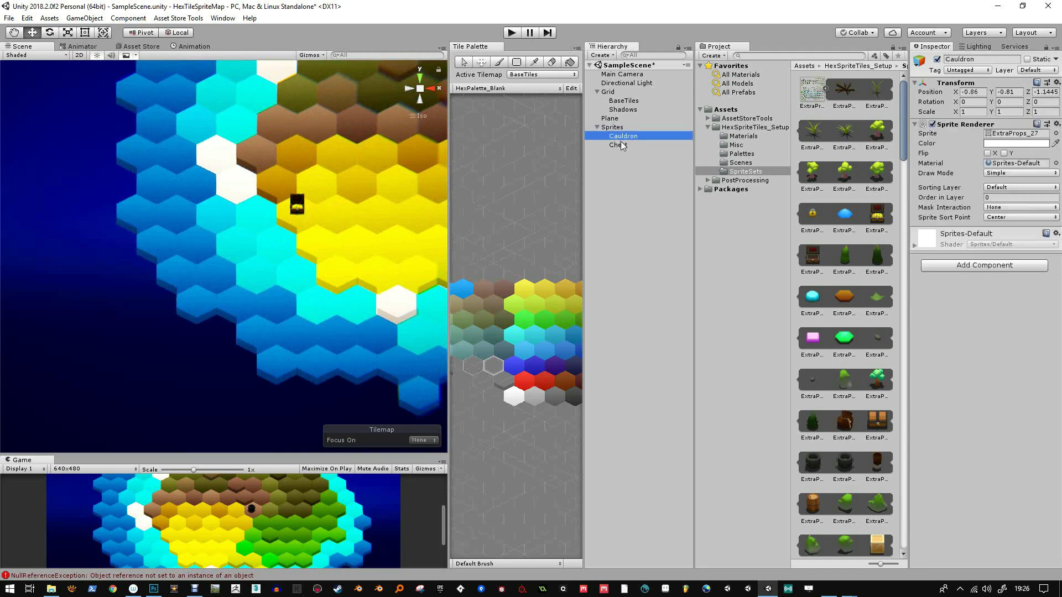
pyautogui.keyDown('ctrl'); pyautogui.click(621, 145); pyautogui.keyUp('ctrl')
pyautogui.click(1044, 91)
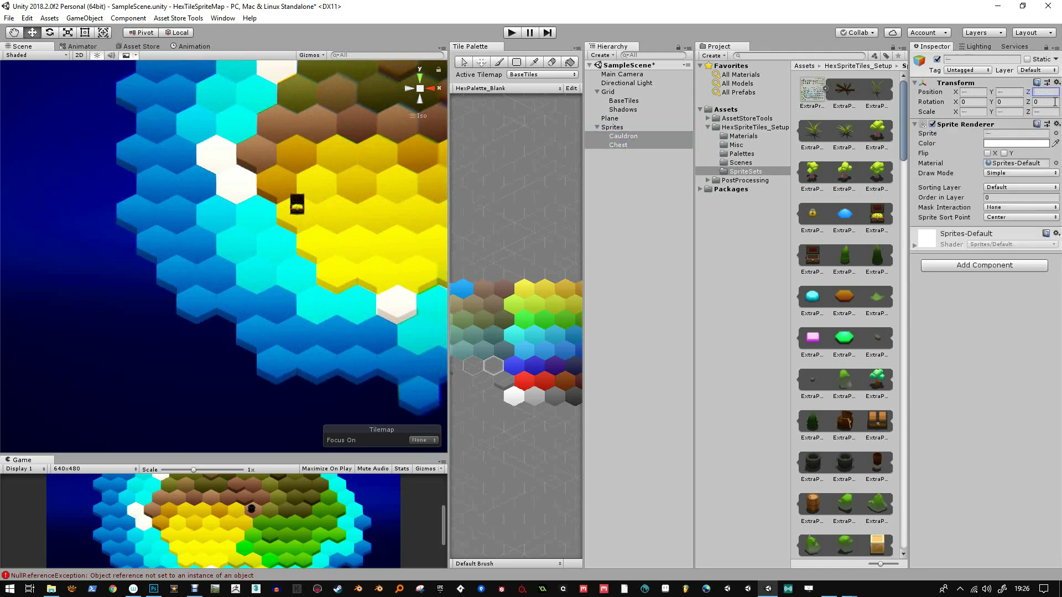
pyautogui.write('0')
pyautogui.moveTo(334, 181); pyautogui.dragTo(230, 246)
pyautogui.scroll(2, 230, 247)
# Step: Set the Z position of the parent Sprites object to -2 and check the map from the Back view
pyautogui.click(612, 127)
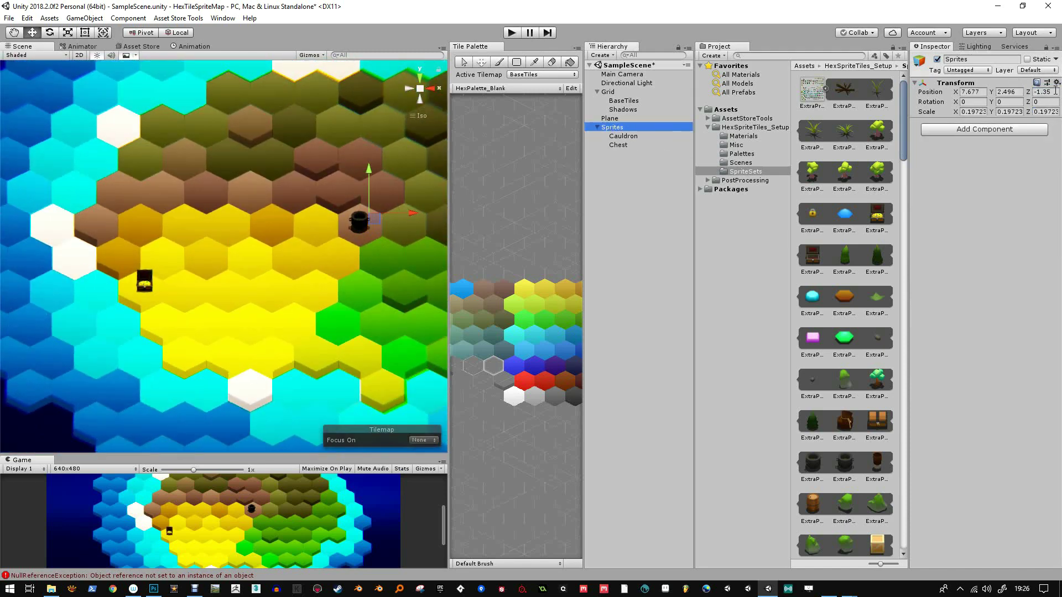
pyautogui.click(1051, 91)
pyautogui.write('-2')
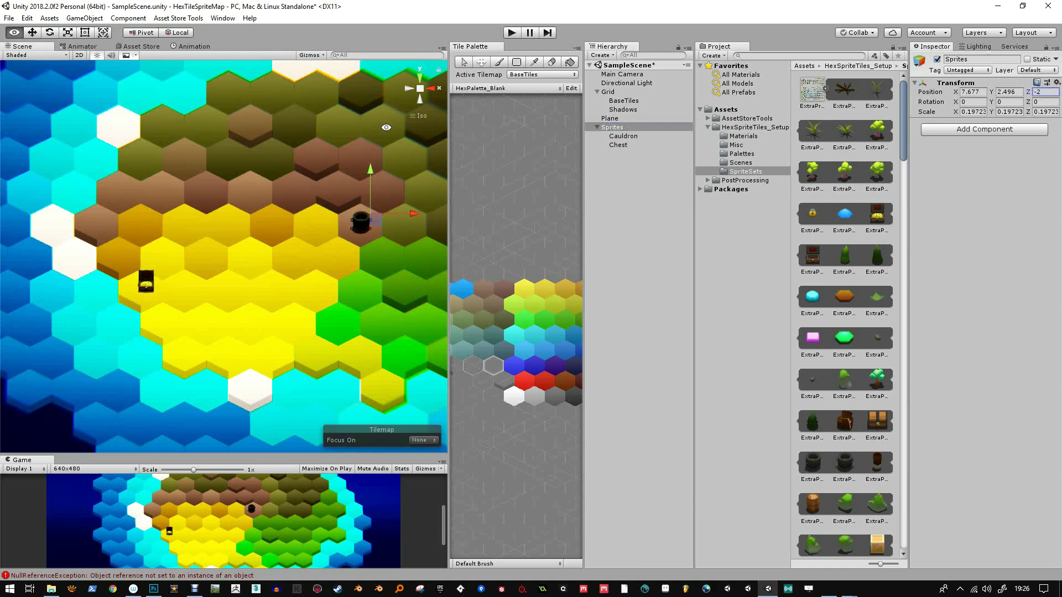
pyautogui.moveTo(381, 124); pyautogui.dragTo(436, 87)
pyautogui.click(431, 88)
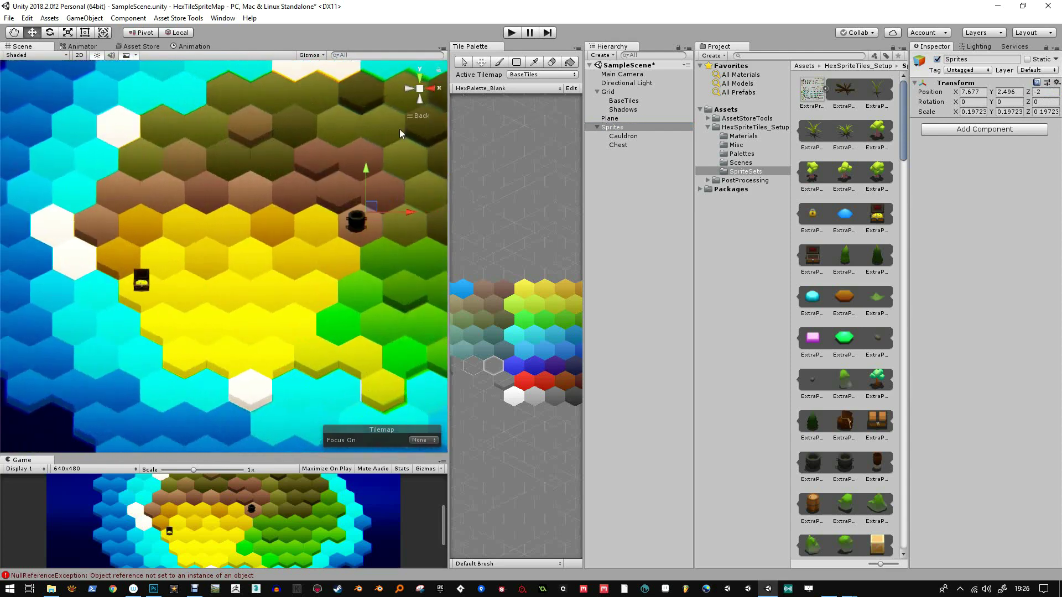
# Step: Move the Cauldron within its brown hexagon to about X -0.54, Y -0.93
pyautogui.scroll(5, 338, 252)
pyautogui.moveTo(267, 262); pyautogui.dragTo(171, 252)
pyautogui.click(284, 206)
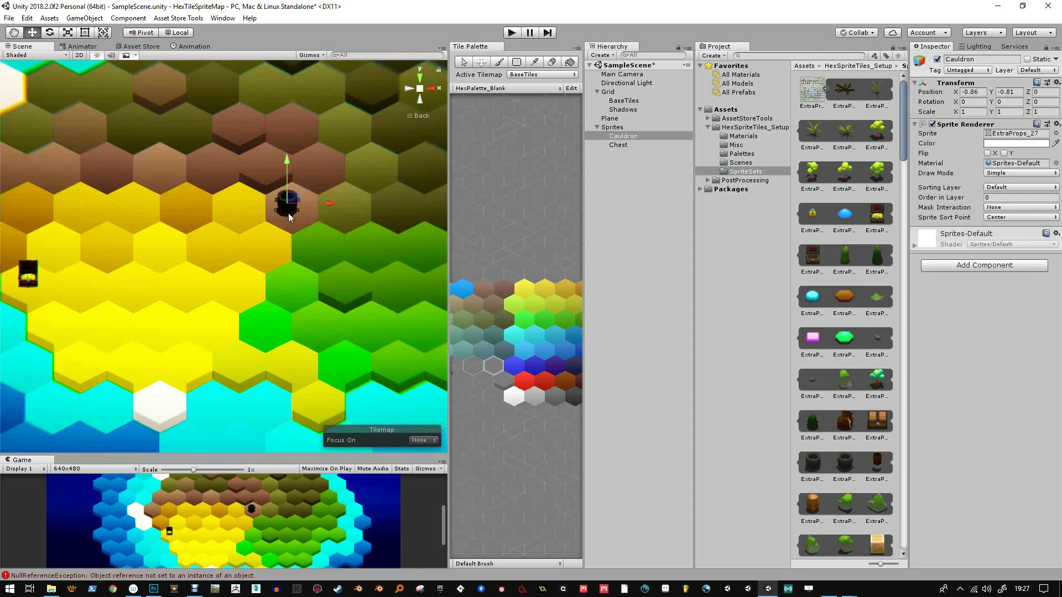
pyautogui.moveTo(288, 214); pyautogui.dragTo(294, 216)
pyautogui.scroll(-1, 128, 282)
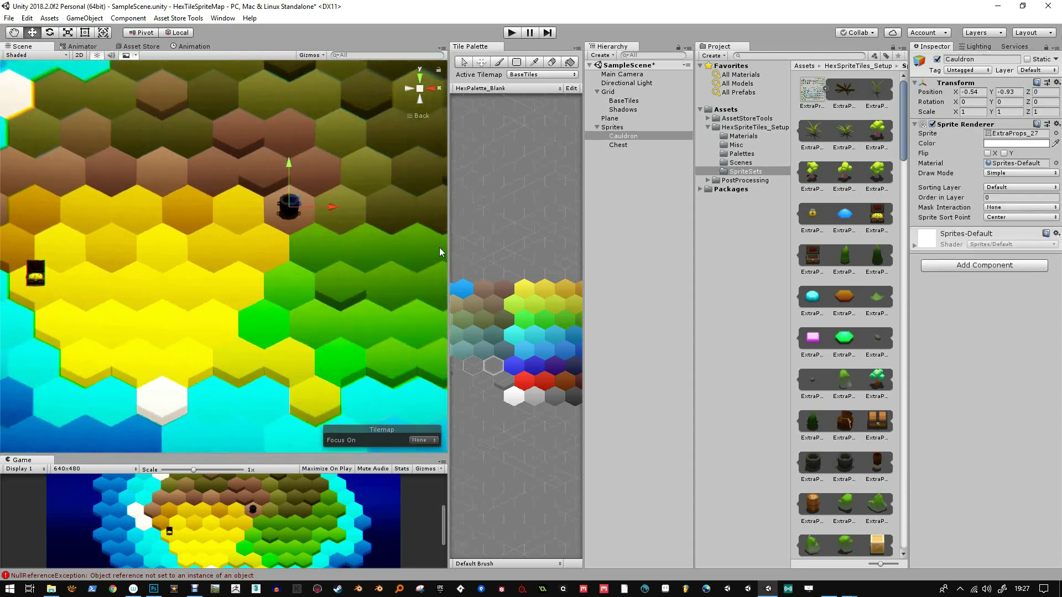
# Step: Add the grass sprite ExtraProps_2 under the Sprites object and set its Z position to 0
pyautogui.moveTo(820, 133); pyautogui.dragTo(629, 131)
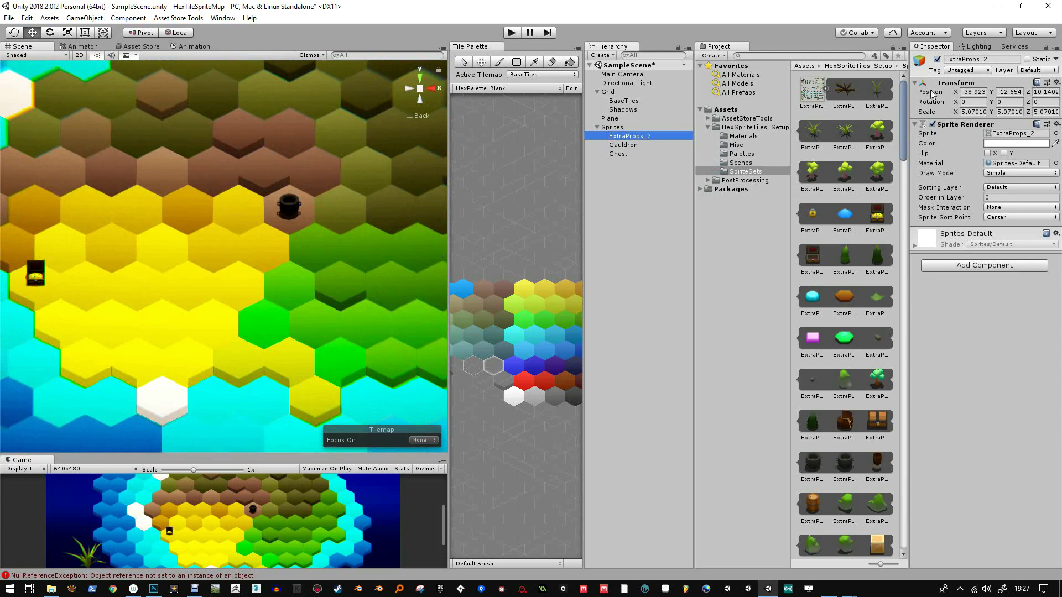
pyautogui.click(1040, 92)
pyautogui.write('0')
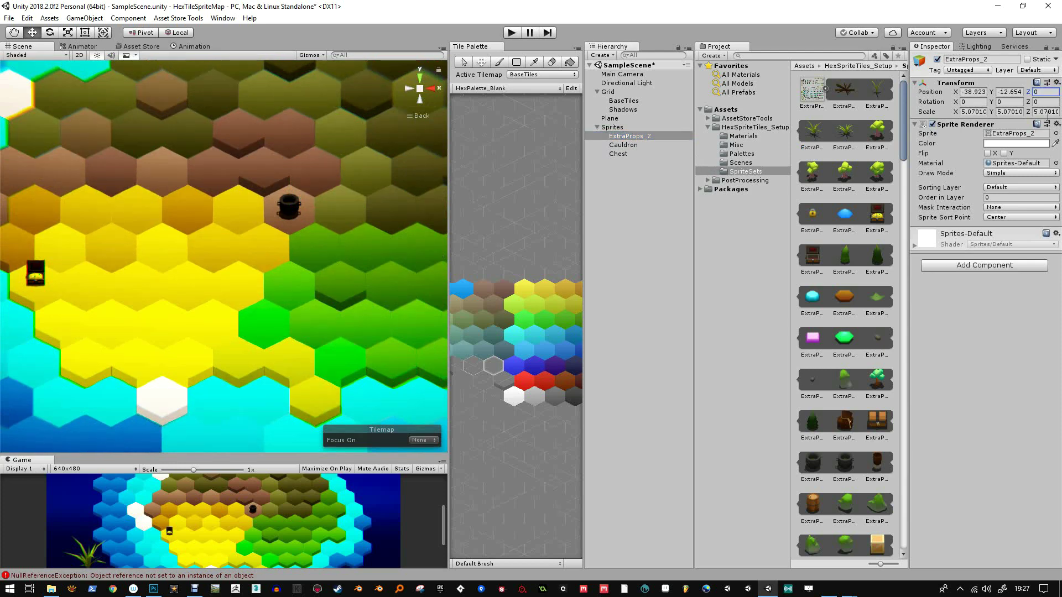
# Step: Rename the ExtraProps_2 object under Sprites as GrassyBit
pyautogui.click(654, 138)
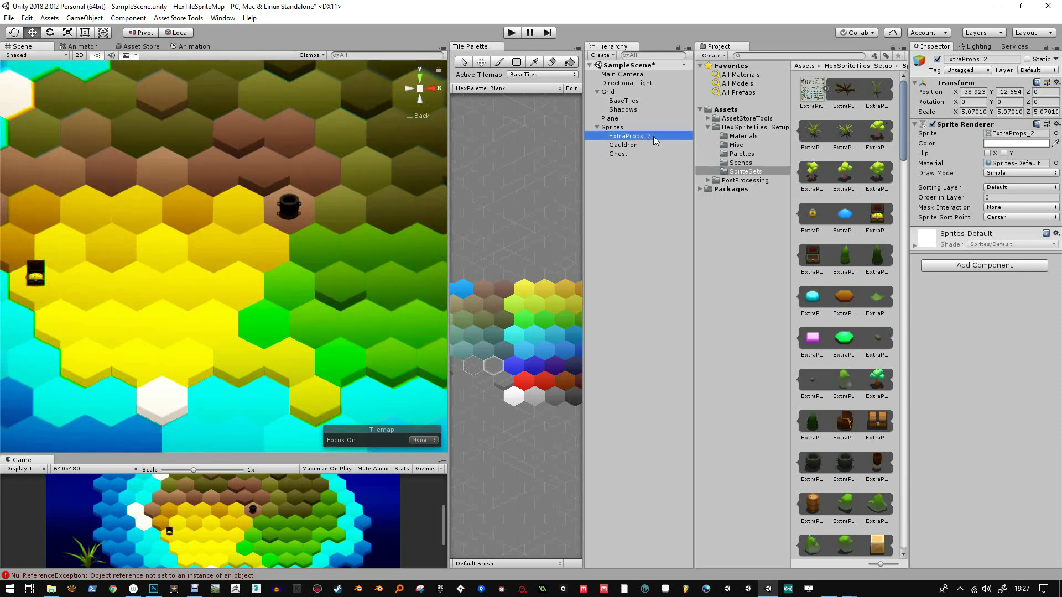
pyautogui.press('F2')
pyautogui.write('Grassy')
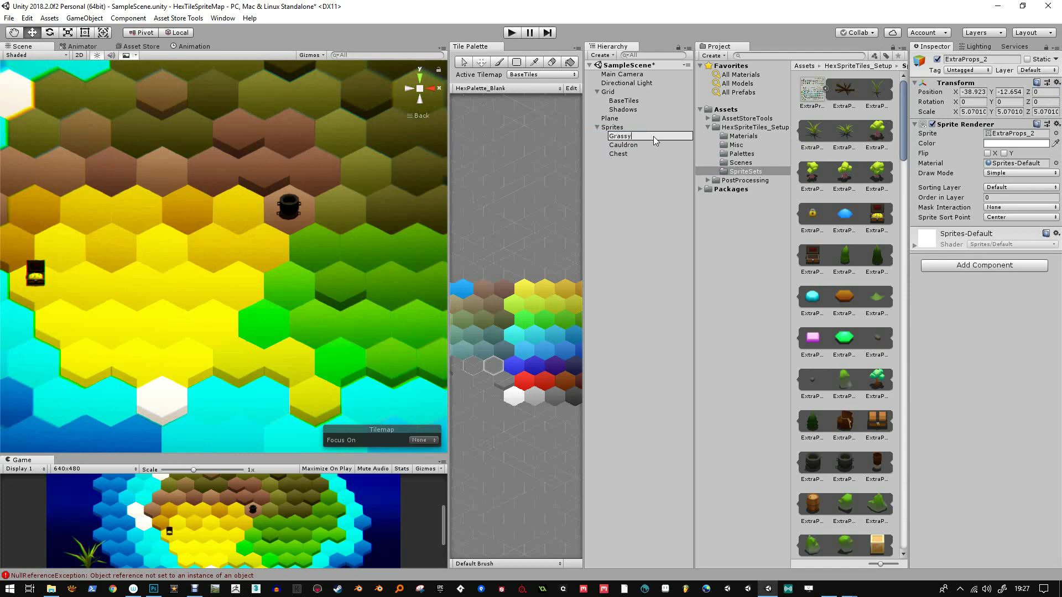
pyautogui.write('Bit')
pyautogui.press('Return')
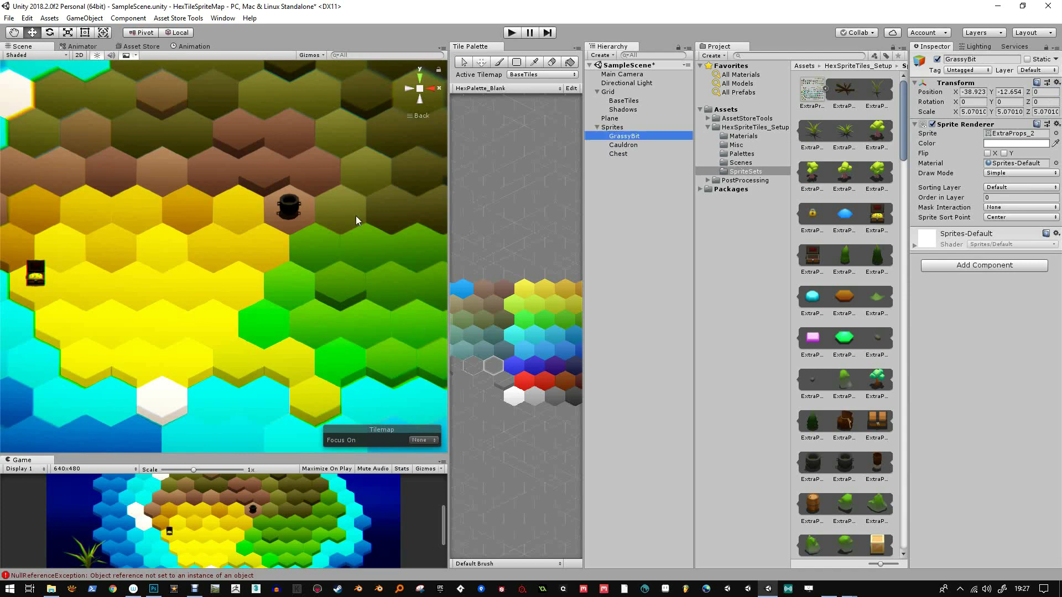
# Step: Scale GrassyBit down uniformly to about 1.48
pyautogui.press('f')
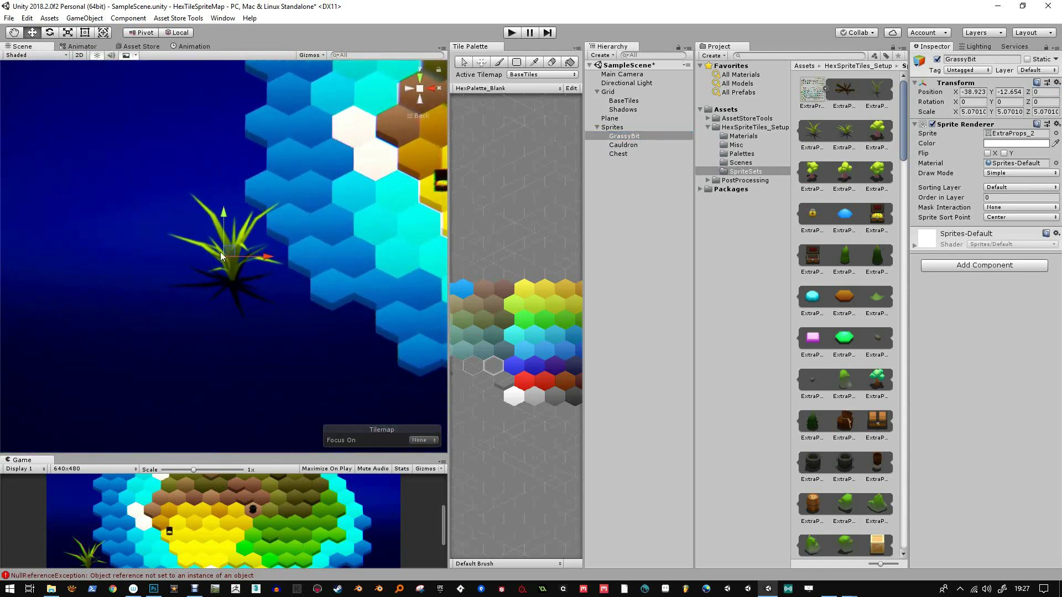
pyautogui.press('e')
pyautogui.press('r')
pyautogui.moveTo(223, 256); pyautogui.dragTo(123, 309)
pyautogui.press('w')
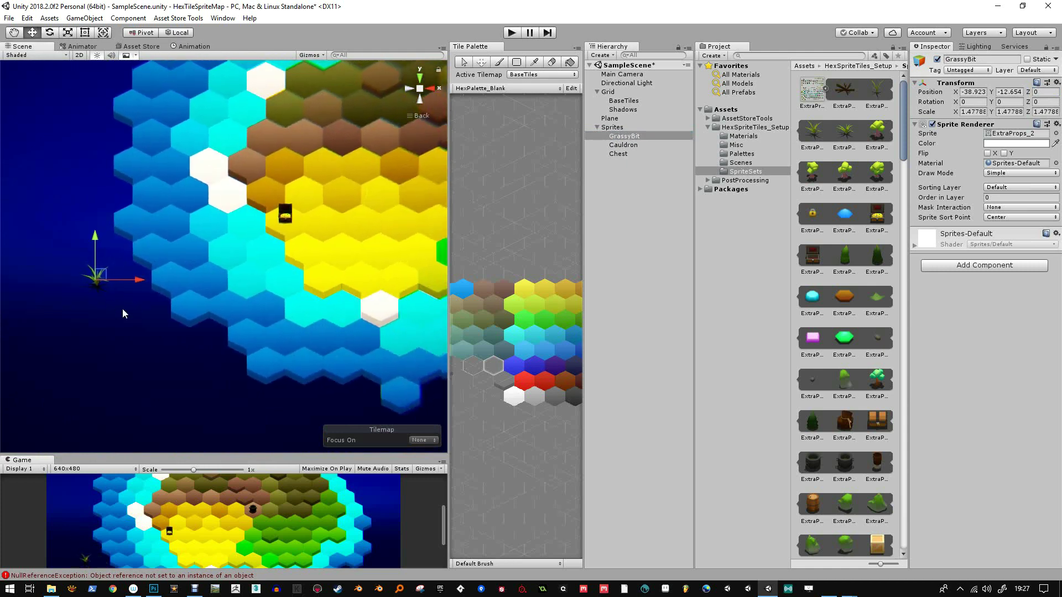
# Step: Move GrassyBit onto the map beside the Cauldron, to about X 1.21, Y -2.59
pyautogui.moveTo(102, 275); pyautogui.dragTo(390, 185)
pyautogui.moveTo(378, 222); pyautogui.dragTo(194, 237)
pyautogui.press('w')
pyautogui.scroll(2, 192, 204)
pyautogui.moveTo(166, 194); pyautogui.dragTo(264, 269)
pyautogui.scroll(3, 311, 175)
pyautogui.press('q')
pyautogui.scroll(4, 284, 228)
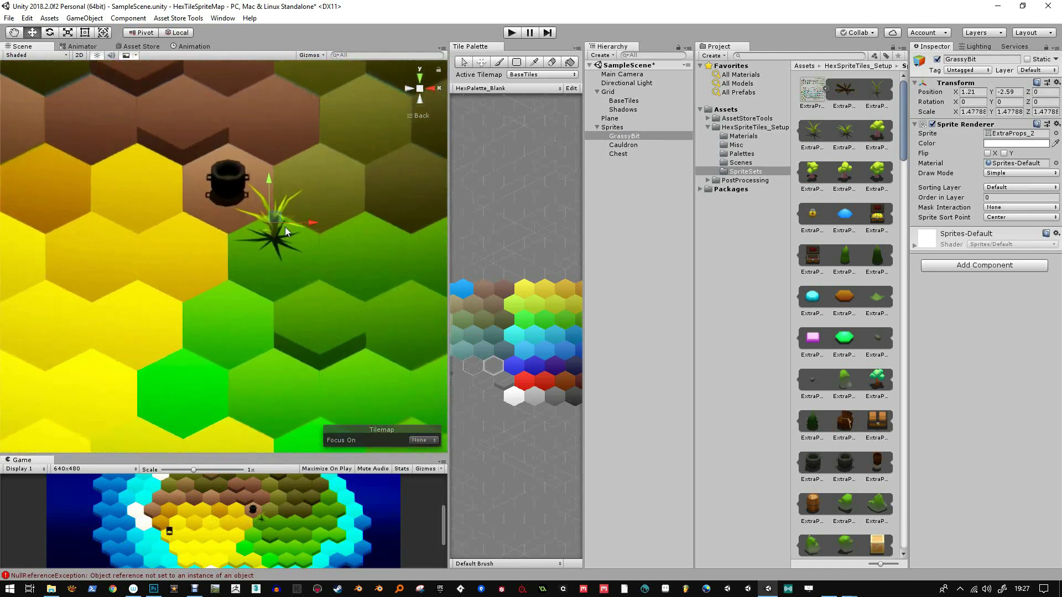
# Step: Scale GrassyBit down further to about 0.49 so it fits the corner of its green hexagon
pyautogui.press('e')
pyautogui.press('r')
pyautogui.moveTo(269, 228); pyautogui.dragTo(273, 257)
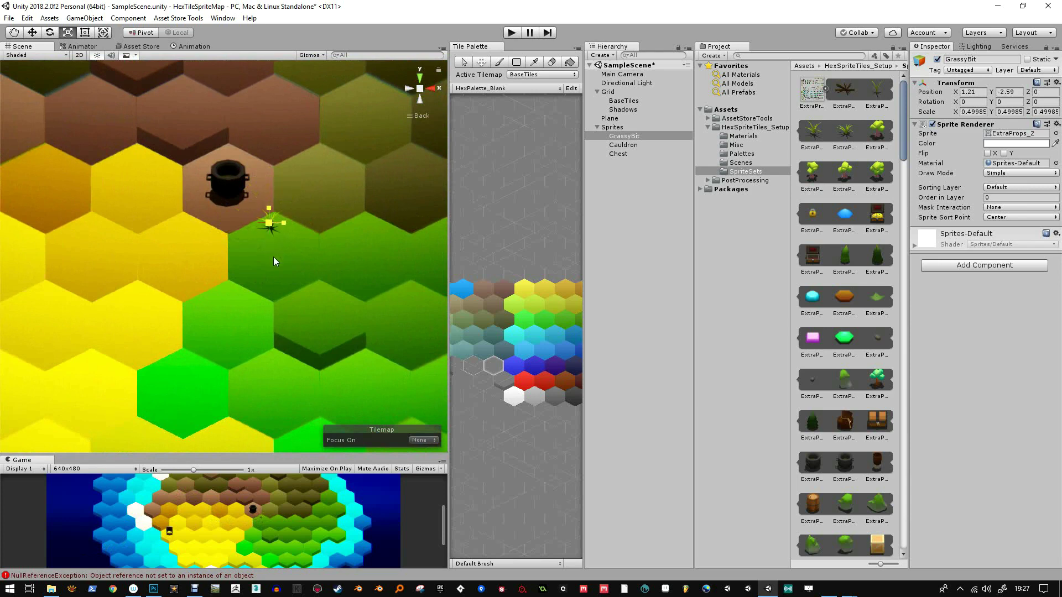
pyautogui.press('w')
# Step: Scale the Cauldron down to about 0.36 and nudge it within its brown hexagon
pyautogui.click(232, 184)
pyautogui.press('r')
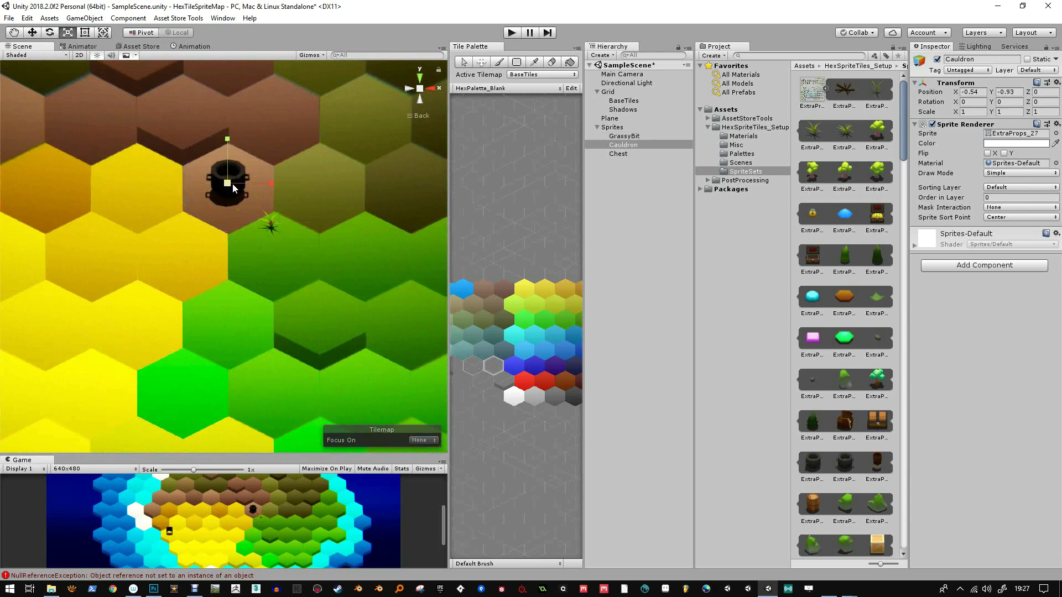
pyautogui.moveTo(232, 183); pyautogui.dragTo(234, 217)
pyautogui.press('w')
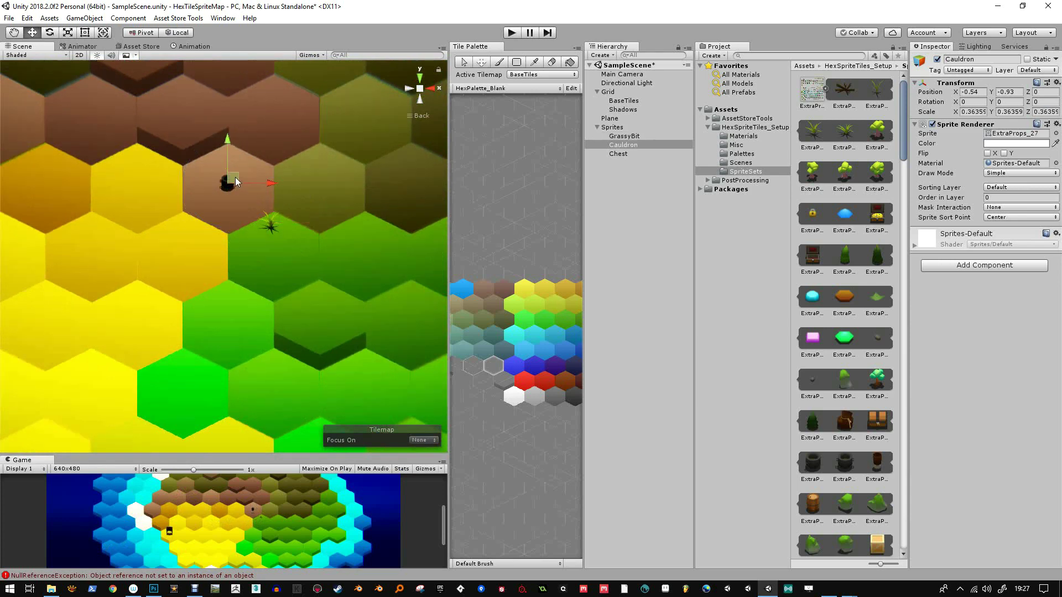
pyautogui.moveTo(234, 177); pyautogui.dragTo(234, 175)
# Step: Scale the Chest down to about 0.29 and shift it up to about Y -5.58
pyautogui.moveTo(199, 254); pyautogui.dragTo(339, 239)
pyautogui.moveTo(108, 264); pyautogui.dragTo(398, 227)
pyautogui.click(202, 261)
pyautogui.press('t')
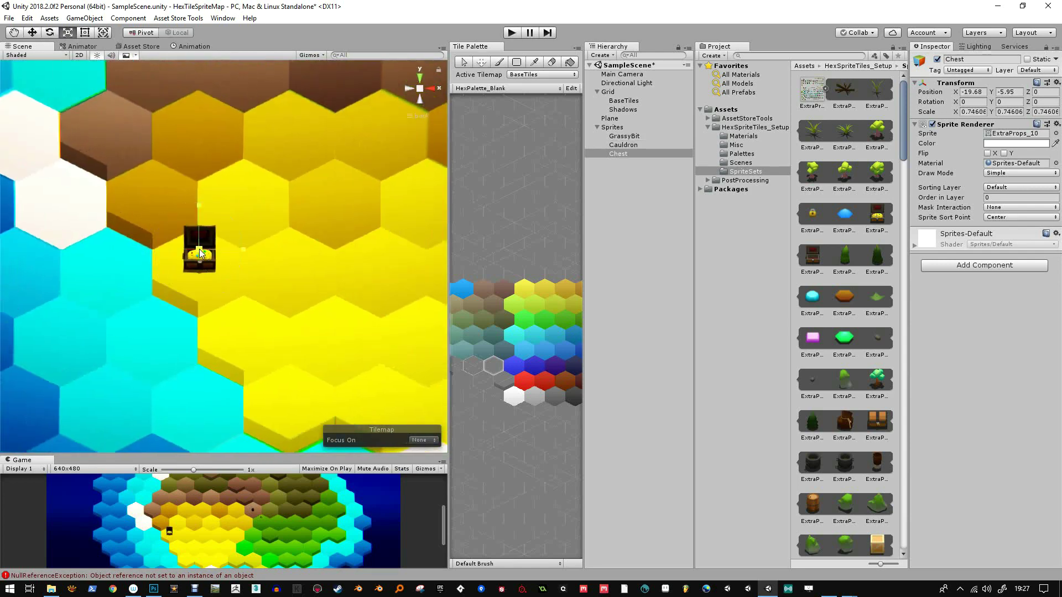
pyautogui.moveTo(199, 249)
pyautogui.mouseDown()
pyautogui.moveTo(204, 281)
pyautogui.moveTo(209, 237)
pyautogui.mouseUp()
pyautogui.press('w')
# Step: Move GrassyBit slightly down on its green hexagon and place two duplicates of it close by
pyautogui.moveTo(444, 294); pyautogui.dragTo(137, 257)
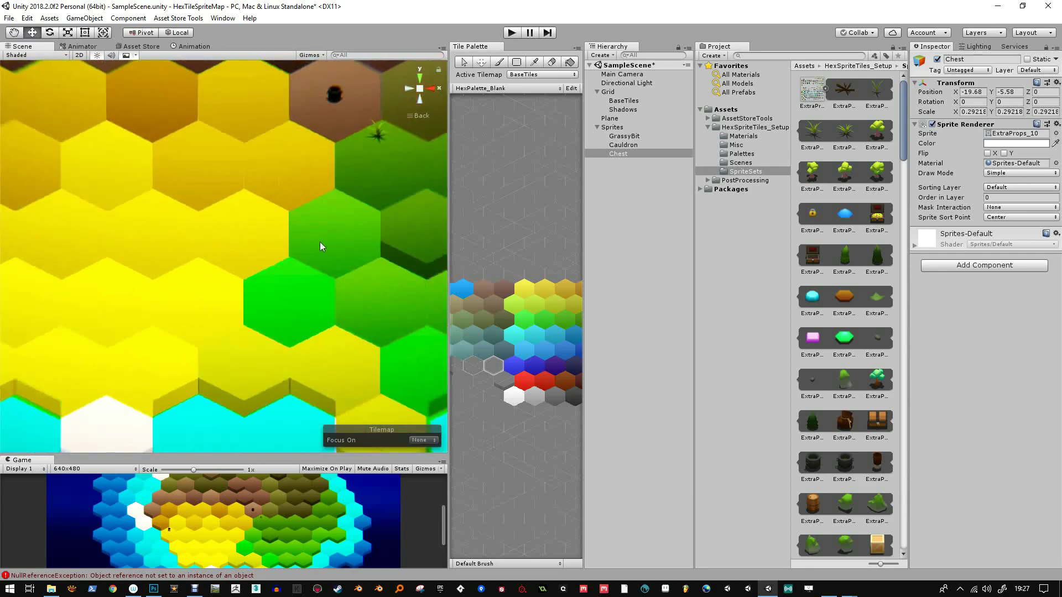
pyautogui.moveTo(385, 171); pyautogui.dragTo(232, 262)
pyautogui.scroll(2, 232, 263)
pyautogui.click(217, 219)
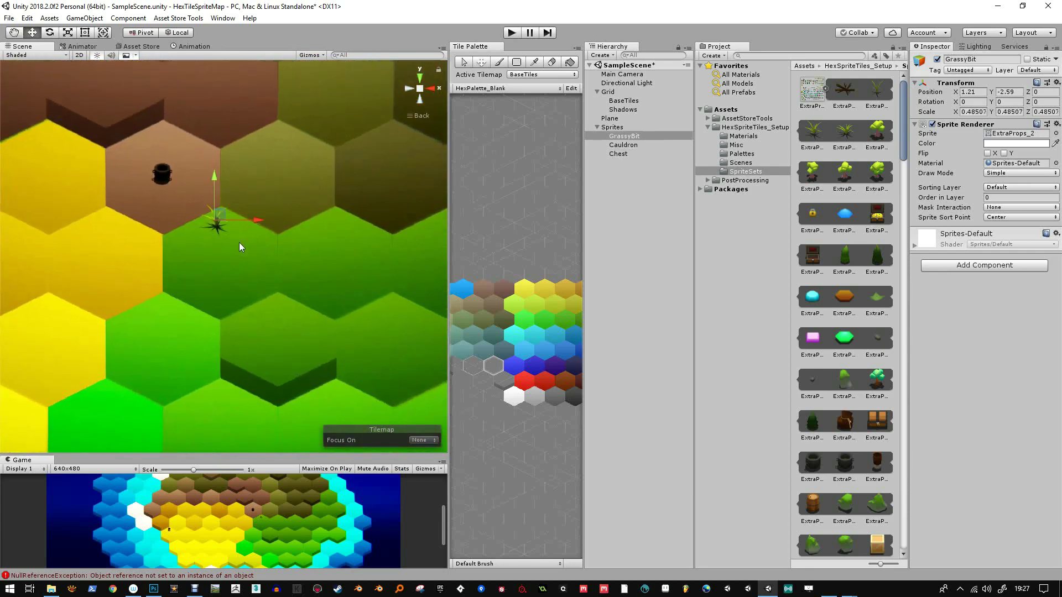
pyautogui.moveTo(222, 212)
pyautogui.mouseDown()
pyautogui.moveTo(244, 229)
pyautogui.moveTo(219, 232)
pyautogui.mouseUp()
pyautogui.hotkey('ctrl', 'd')
pyautogui.hotkey('ctrl', 'd')
pyautogui.scroll(-4, 238, 228)
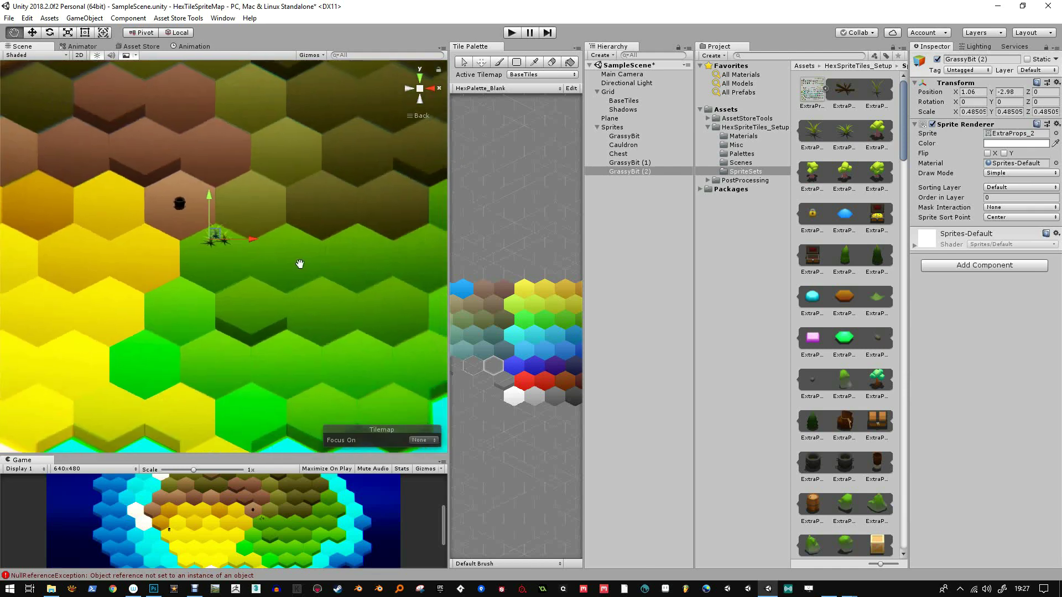
# Step: Add the tree sprite ExtraProps_6 under the Sprites object and set its Z position to 0
pyautogui.click(846, 173)
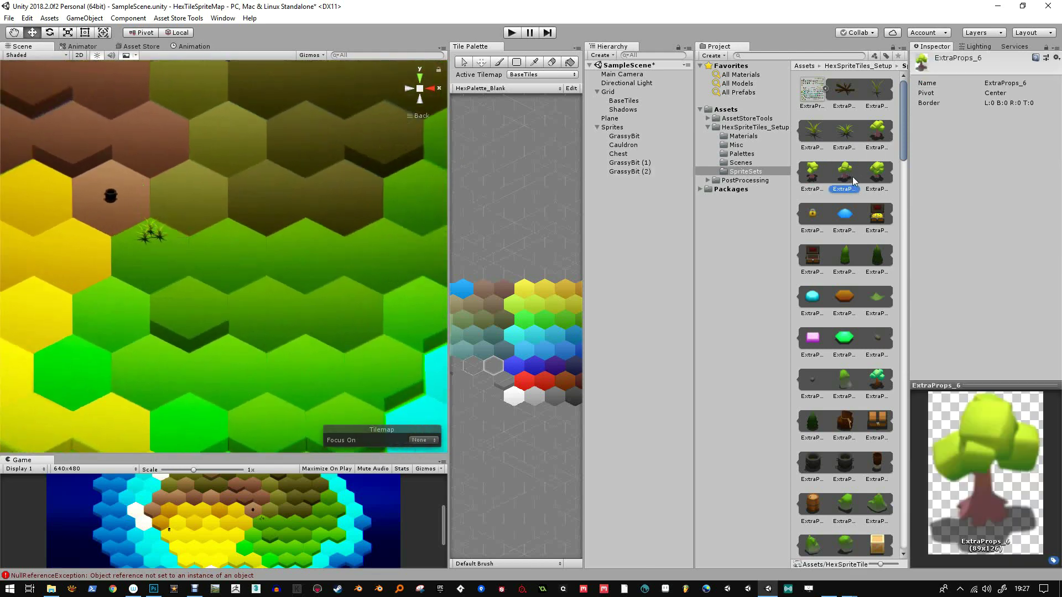
pyautogui.moveTo(851, 177); pyautogui.dragTo(622, 132)
pyautogui.click(1045, 91)
pyautogui.write('0')
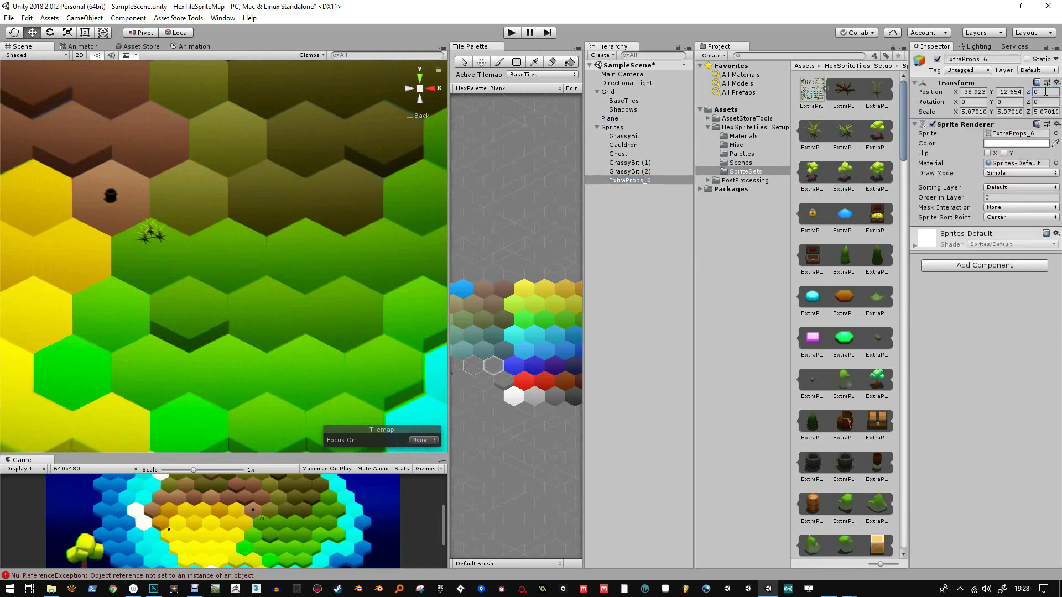
pyautogui.press('Return')
# Step: Scale the ExtraProps_6 tree to about 1.29 and move it beside the grass at about X 2.13, Y -3.41
pyautogui.press('f')
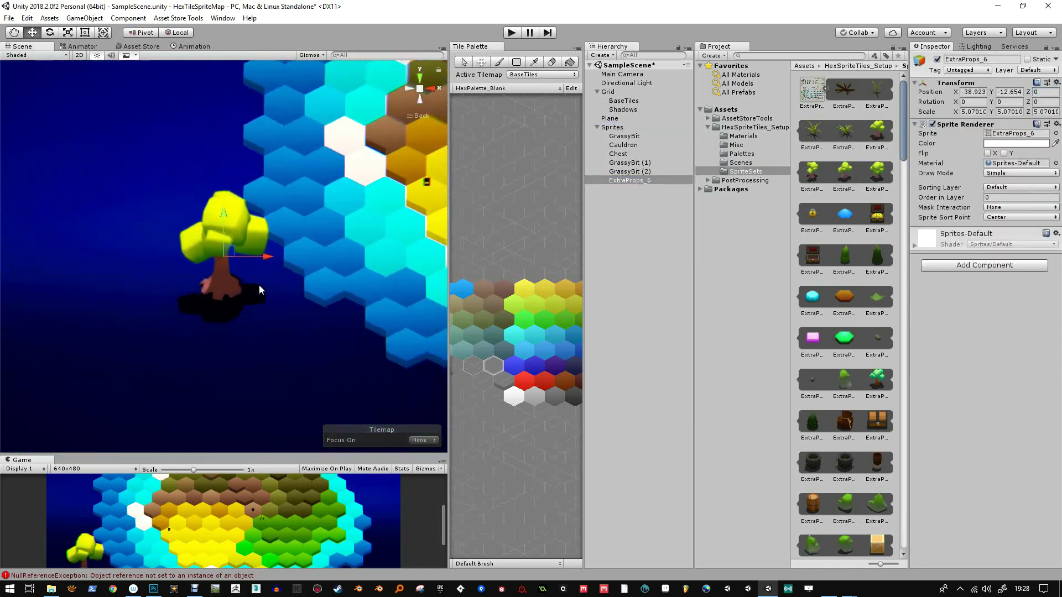
pyautogui.press('r')
pyautogui.moveTo(225, 261); pyautogui.dragTo(161, 320)
pyautogui.press('w')
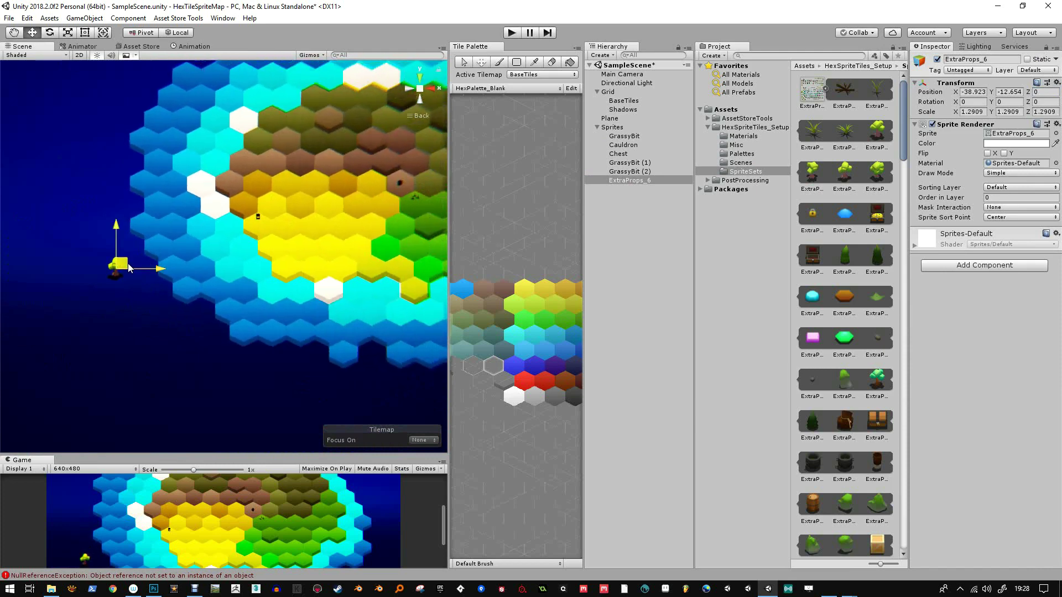
pyautogui.moveTo(128, 263); pyautogui.dragTo(437, 196)
pyautogui.scroll(3, 426, 217)
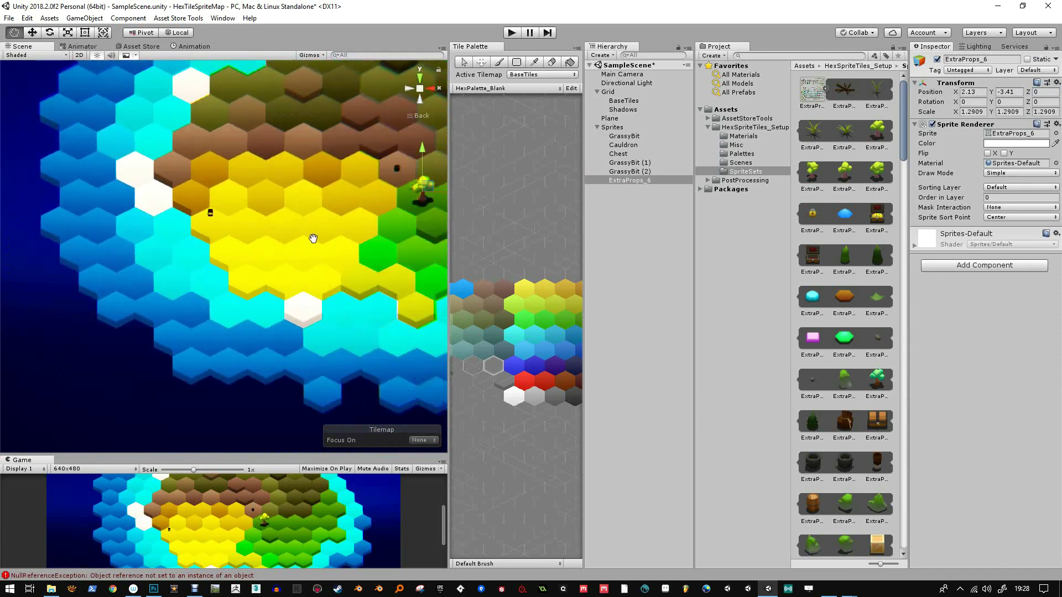
# Step: Scale the ExtraProps_6 tree to about 0.97 and place two duplicates on the lower green area, one at about X 10.1, Y -8.76
pyautogui.moveTo(313, 238); pyautogui.dragTo(325, 273)
pyautogui.scroll(3, 224, 224)
pyautogui.scroll(3, 238, 278)
pyautogui.press('e')
pyautogui.press('r')
pyautogui.press('w')
pyautogui.hotkey('ctrl', 'd')
pyautogui.hotkey('ctrl', 'd')
pyautogui.scroll(-3, 325, 274)
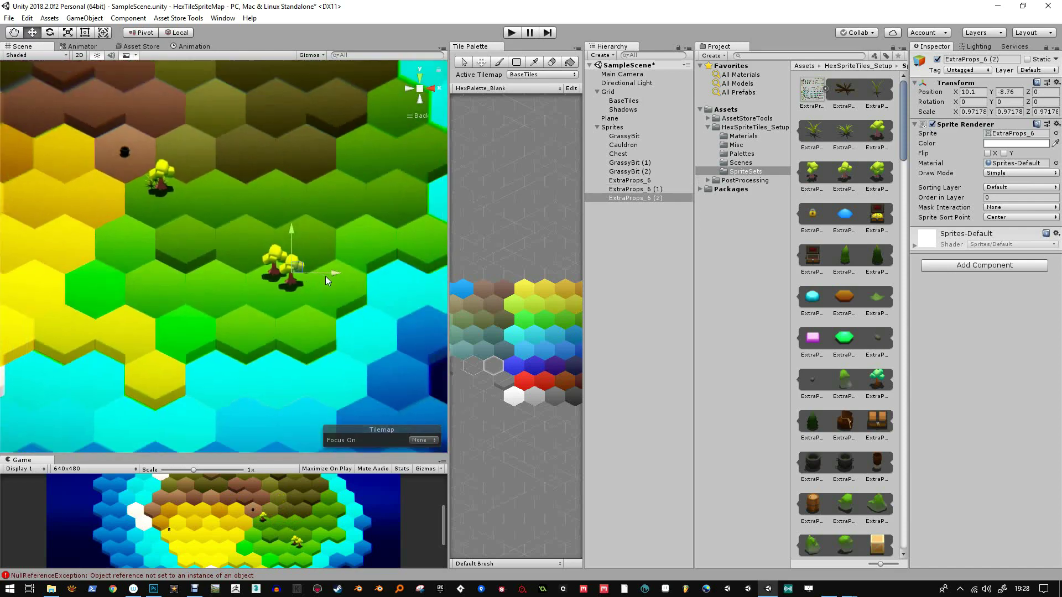
# Step: Place the green mossy sprite ExtraProps_30 on the map, nest it under Sprites and set its Z position to 0
pyautogui.scroll(-5, 872, 380)
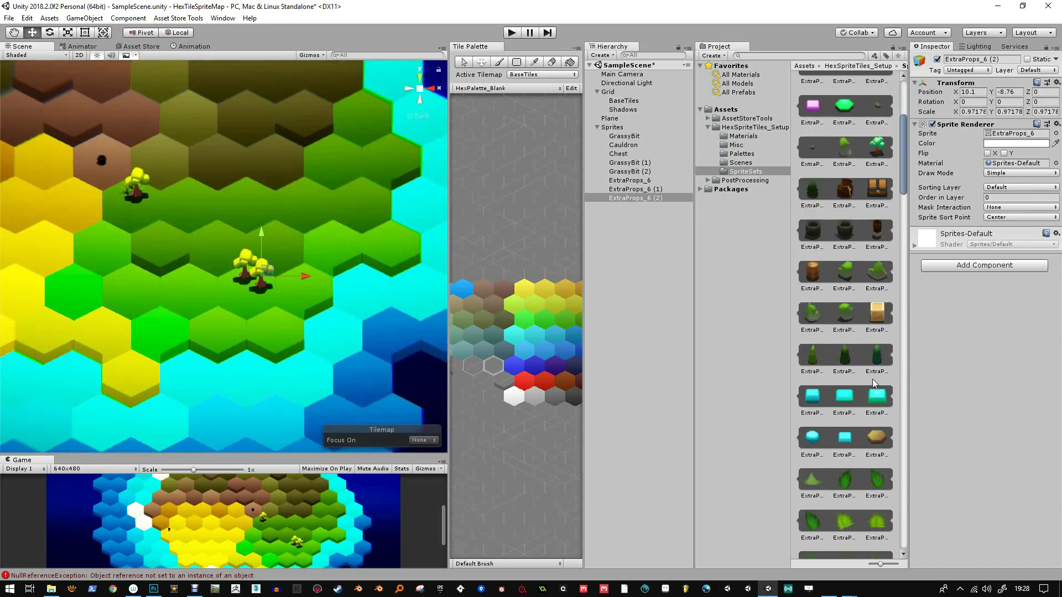
pyautogui.click(846, 280)
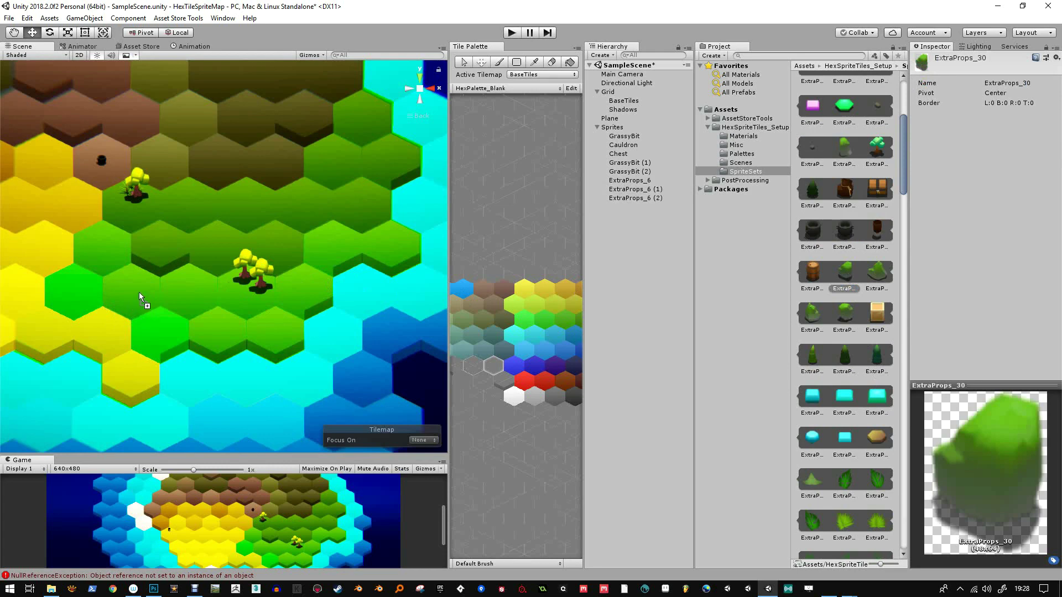
pyautogui.moveTo(140, 297); pyautogui.dragTo(140, 298)
pyautogui.moveTo(630, 207); pyautogui.dragTo(614, 131)
pyautogui.click(1044, 92)
pyautogui.write('0')
# Step: Duplicate the ExtraProps_30 sprite twice and spread the copies over the green area
pyautogui.hotkey('ctrl', 'd')
pyautogui.moveTo(157, 281); pyautogui.dragTo(326, 145)
pyautogui.hotkey('ctrl', 'd')
# Step: Add the golden-brown sprite ExtraProps_43 to the map, nest it under Sprites and duplicate it twice
pyautogui.moveTo(878, 438); pyautogui.dragTo(224, 256)
pyautogui.press('f')
pyautogui.moveTo(631, 234); pyautogui.dragTo(612, 127)
pyautogui.hotkey('ctrl', 'd')
pyautogui.hotkey('ctrl', 'd')
# Step: Place the green leaf sprite ExtraProps_48 near the lower trees, nest it under Sprites and adjust it on the map
pyautogui.scroll(-4, 845, 387)
pyautogui.moveTo(844, 388); pyautogui.dragTo(296, 327)
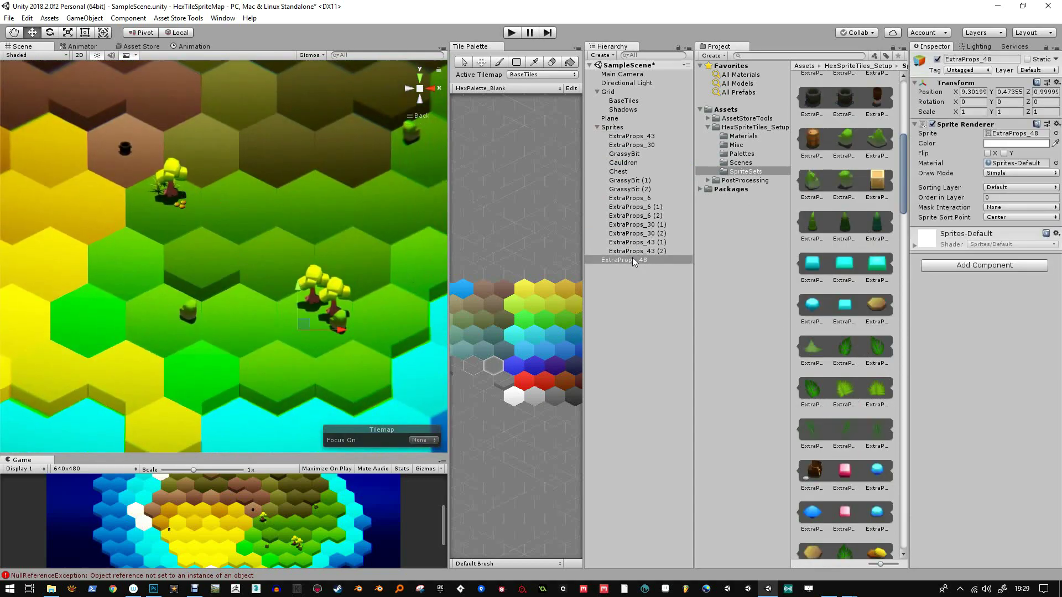
pyautogui.moveTo(631, 260); pyautogui.dragTo(612, 128)
pyautogui.press('e')
pyautogui.moveTo(113, 336); pyautogui.dragTo(89, 338)
pyautogui.press('w')
# Step: Add the pale-trunk tree sprite ExtraProps_206 at about X 4.35, Y -2.34 with a scale of about 1.09
pyautogui.scroll(1, 223, 310)
pyautogui.moveTo(325, 357); pyautogui.dragTo(380, 357)
pyautogui.scroll(-15, 845, 313)
pyautogui.moveTo(812, 313); pyautogui.dragTo(657, 316)
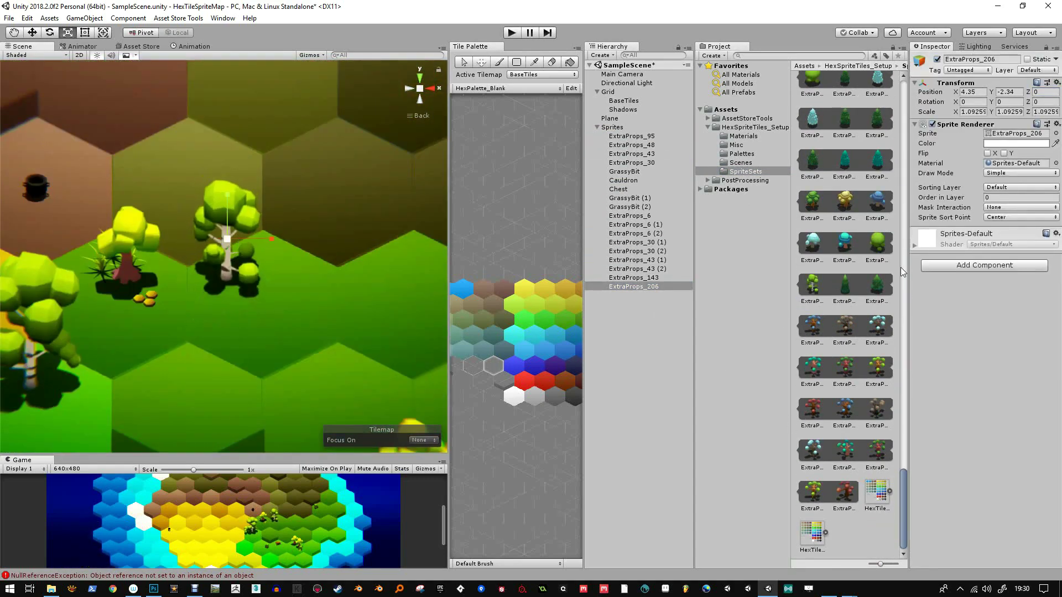
# Step: Add the barrel sprite ExtraProps_132 under Sprites at Z 0 and group it with two duplicates on the yellow area
pyautogui.click(845, 338)
pyautogui.moveTo(845, 343); pyautogui.dragTo(633, 299)
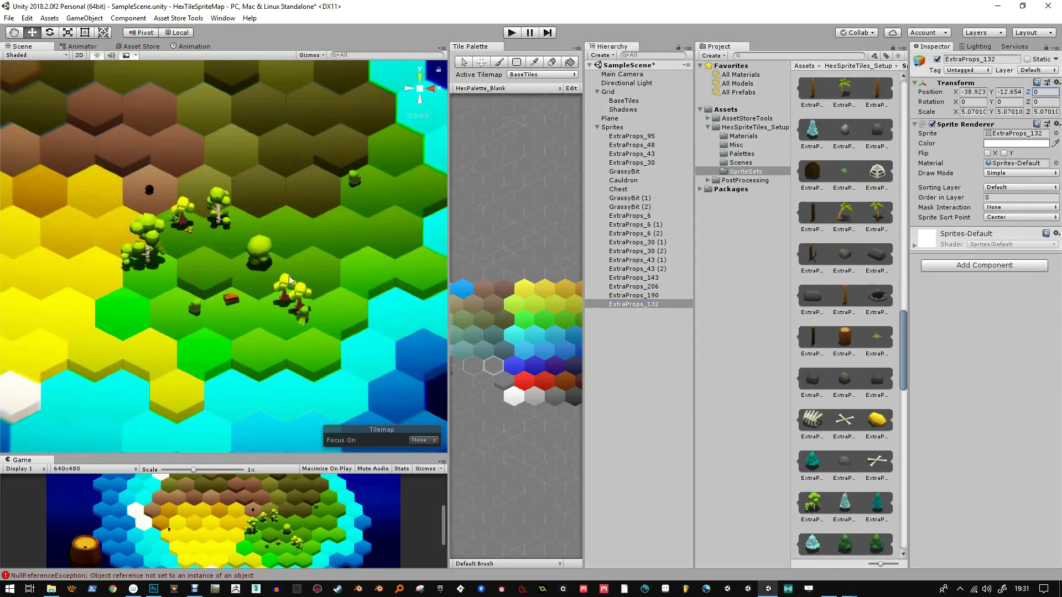
pyautogui.press('f')
pyautogui.hotkey('ctrl', 'd')
pyautogui.hotkey('ctrl', 'd')
# Step: Place the rib cage sprite ExtraProps_137 below the barrels and add the crossed bones sprite ExtraProps_138 under Sprites
pyautogui.moveTo(812, 420); pyautogui.dragTo(633, 331)
pyautogui.moveTo(268, 334); pyautogui.dragTo(211, 361)
pyautogui.scroll(-1, 885, 426)
pyautogui.moveTo(844, 387); pyautogui.dragTo(633, 340)
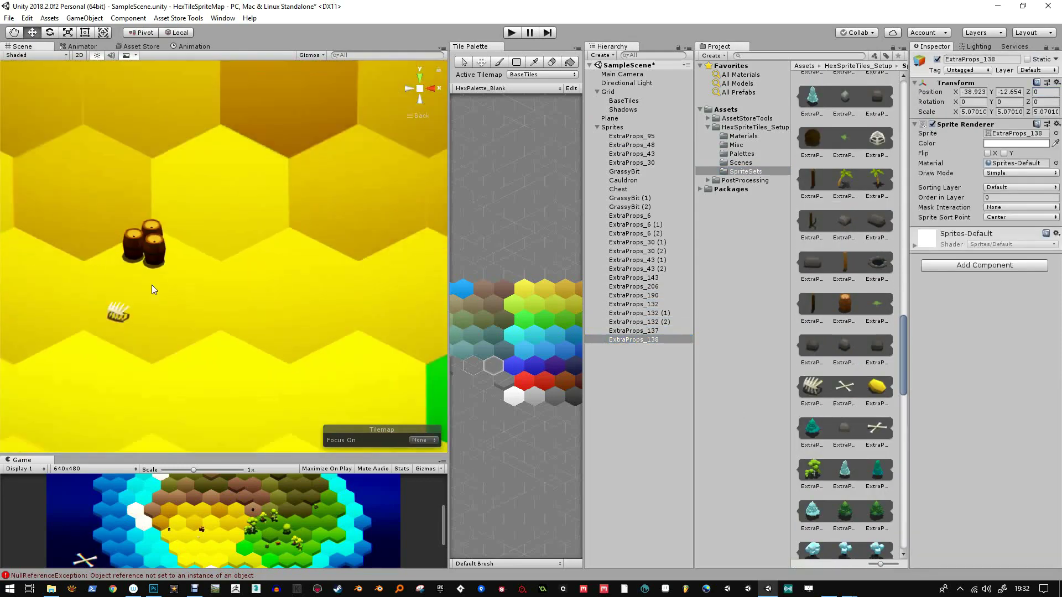
# Step: Duplicate the ExtraProps_95 sprite twice on the map
pyautogui.scroll(-8, 225, 283)
pyautogui.hotkey('ctrl', 'd')
pyautogui.hotkey('ctrl', 'd')
# Step: Add the ExtraProps_126 sprite under Sprites, position it on the map and duplicate it once
pyautogui.scroll(2, 844, 310)
pyautogui.moveTo(844, 287); pyautogui.dragTo(633, 366)
pyautogui.press('f')
pyautogui.press('r')
pyautogui.press('w')
pyautogui.moveTo(223, 257); pyautogui.dragTo(260, 218)
pyautogui.hotkey('ctrl', 'd')
# Step: Add the evergreen sprite ExtraProps_12 under Sprites, position it on the green area's edge and duplicate it three times
pyautogui.scroll(-10, 261, 244)
pyautogui.scroll(-10, 854, 363)
pyautogui.scroll(20, 854, 332)
pyautogui.moveTo(844, 256); pyautogui.dragTo(636, 386)
pyautogui.scroll(-8, 266, 238)
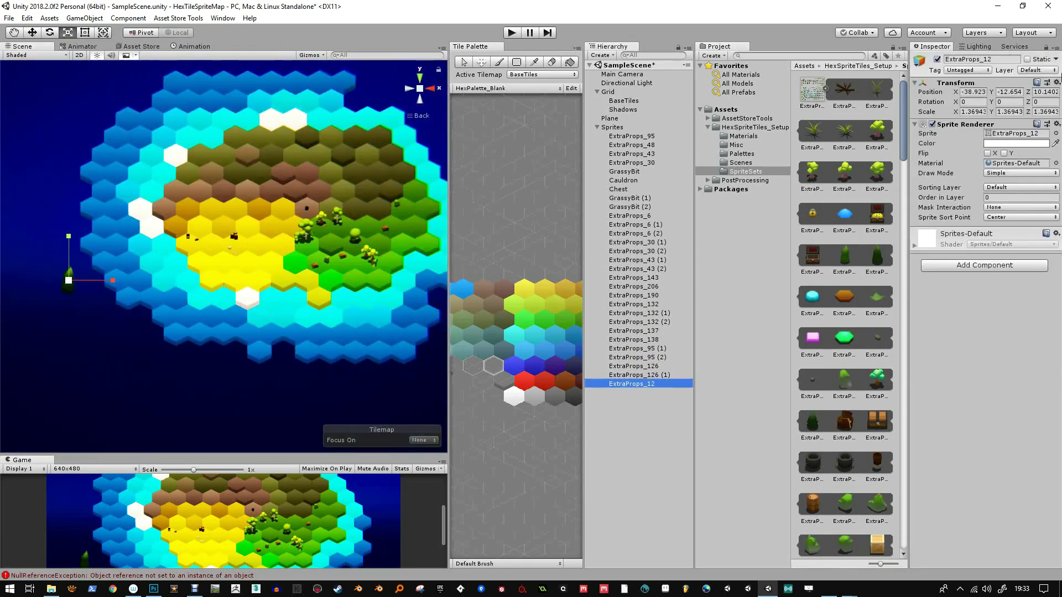
pyautogui.moveTo(66, 280); pyautogui.dragTo(381, 204)
pyautogui.hotkey('ctrl', 'd')
pyautogui.hotkey('ctrl', 'd')
pyautogui.hotkey('ctrl', 'd')
# Step: Add the dark evergreen sprite ExtraProps_13 at Z 0 near the other evergreens and reorder it below Chest in the Sprites group
pyautogui.moveTo(877, 255); pyautogui.dragTo(633, 419)
pyautogui.click(1045, 93)
pyautogui.write('0f')
pyautogui.moveTo(224, 256); pyautogui.dragTo(208, 184)
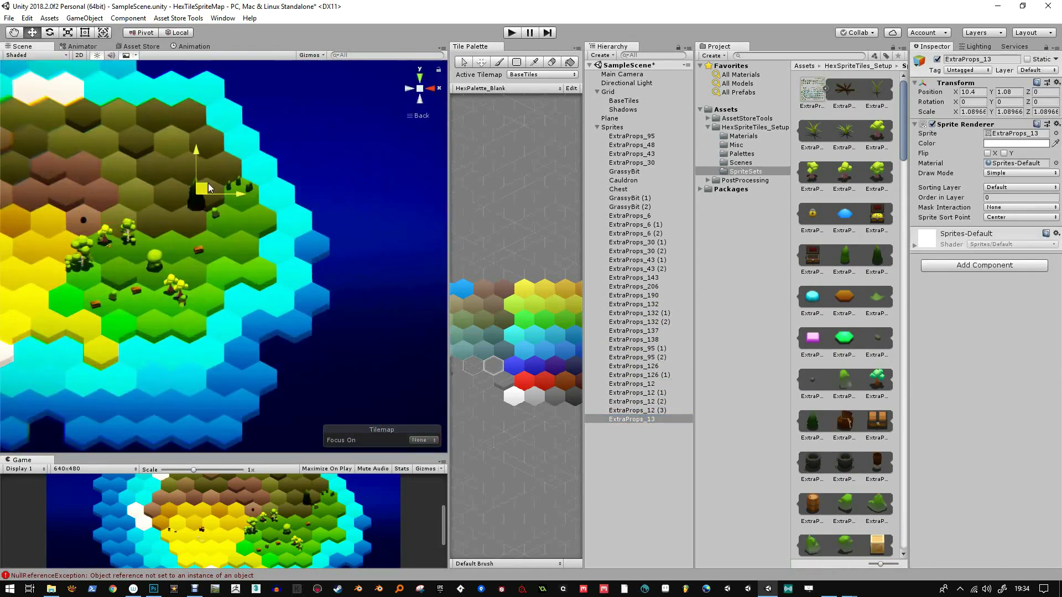
pyautogui.scroll(10, 272, 211)
pyautogui.moveTo(631, 419); pyautogui.dragTo(632, 194)
# Step: Place ExtraProps_13 on the dark olive hex beside the green evergreens and group it with two duplicates
pyautogui.moveTo(274, 213)
pyautogui.mouseDown()
pyautogui.moveTo(248, 249)
pyautogui.moveTo(276, 219)
pyautogui.mouseUp()
pyautogui.hotkey('ctrl', 'd')
pyautogui.moveTo(277, 220)
pyautogui.mouseDown()
pyautogui.moveTo(317, 200)
pyautogui.moveTo(295, 215)
pyautogui.mouseUp()
pyautogui.hotkey('ctrl', 'd')
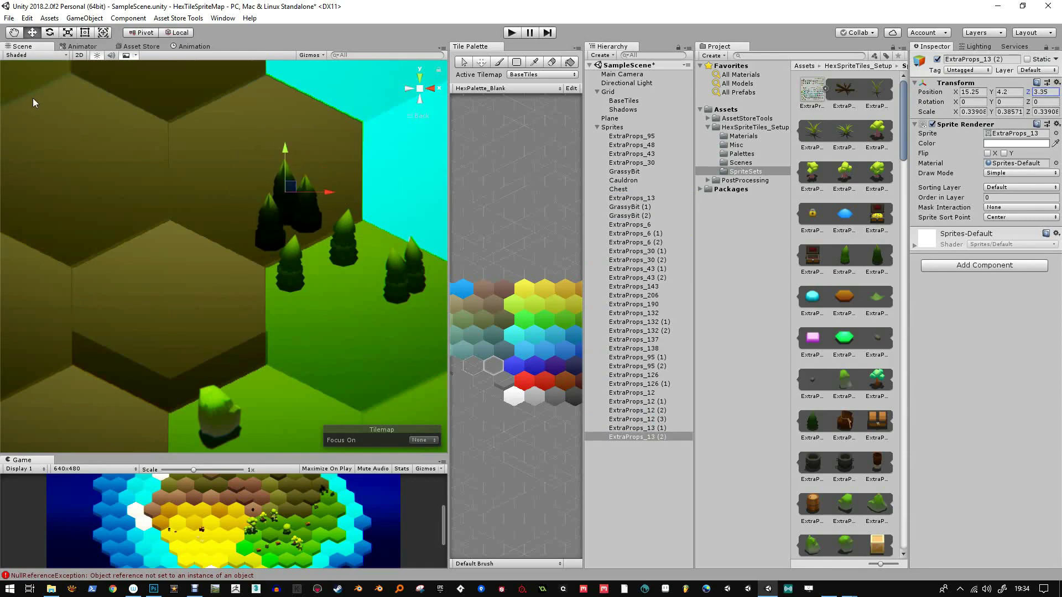
# Step: Add the palm tree sprite ExtraProps_97 under Sprites and spread it with three duplicates across the yellow area
pyautogui.scroll(-10, 32, 98)
pyautogui.scroll(-10, 858, 417)
pyautogui.moveTo(813, 530); pyautogui.dragTo(636, 445)
pyautogui.scroll(6, 224, 244)
pyautogui.hotkey('ctrl', 'd')
pyautogui.moveTo(297, 168); pyautogui.dragTo(155, 249)
pyautogui.scroll(-5, 223, 256)
pyautogui.hotkey('ctrl', 'd')
pyautogui.moveTo(266, 240); pyautogui.dragTo(144, 287)
pyautogui.hotkey('ctrl', 'd')
pyautogui.moveTo(144, 288); pyautogui.dragTo(195, 303)
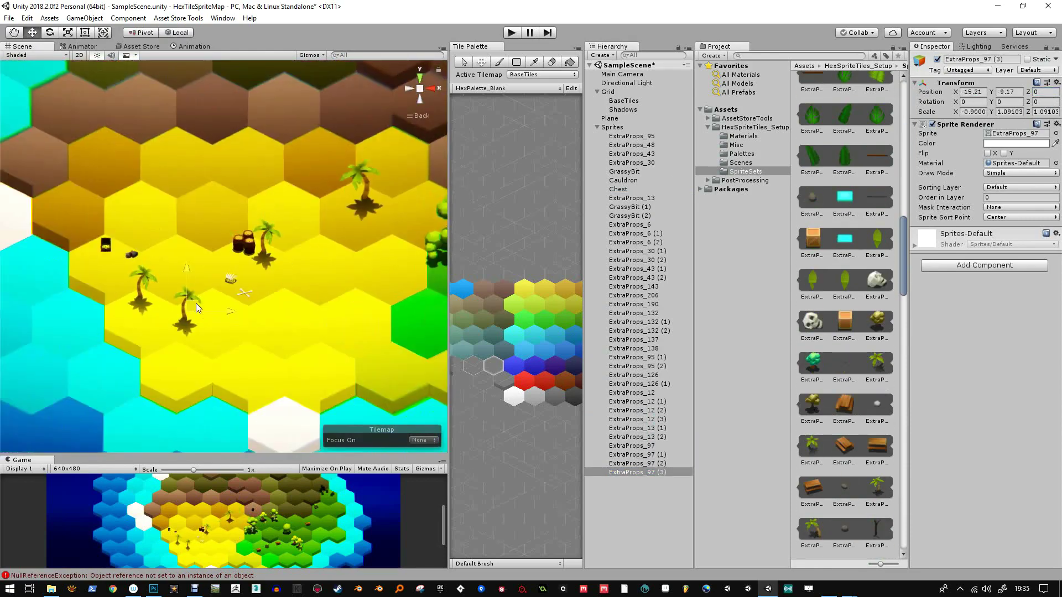
# Step: Add the palm sprite ExtraProps_98 under Sprites, place it on the lower yellow area and duplicate it once
pyautogui.moveTo(813, 496); pyautogui.dragTo(619, 498)
pyautogui.moveTo(218, 289); pyautogui.dragTo(372, 316)
pyautogui.hotkey('ctrl', 'd')
# Step: Add the grass sprite ExtraProps_1 under Sprites and scale it to about 0.31 on the olive hexes
pyautogui.scroll(-6, 224, 256)
pyautogui.scroll(15, 846, 332)
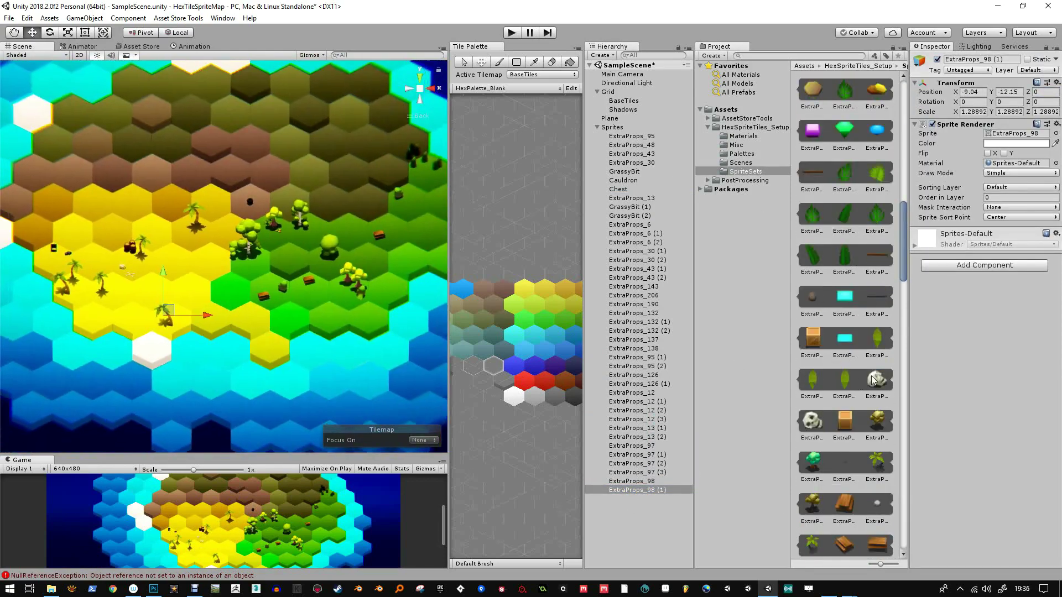
pyautogui.moveTo(876, 90); pyautogui.dragTo(635, 493)
pyautogui.press('f')
pyautogui.press('r')
pyautogui.moveTo(228, 251); pyautogui.dragTo(276, 321)
# Step: Duplicate the ExtraProps_1 grass repeatedly and distribute the copies over the olive hexes
pyautogui.scroll(5, 246, 303)
pyautogui.press('w')
pyautogui.hotkey('ctrl', 'd')
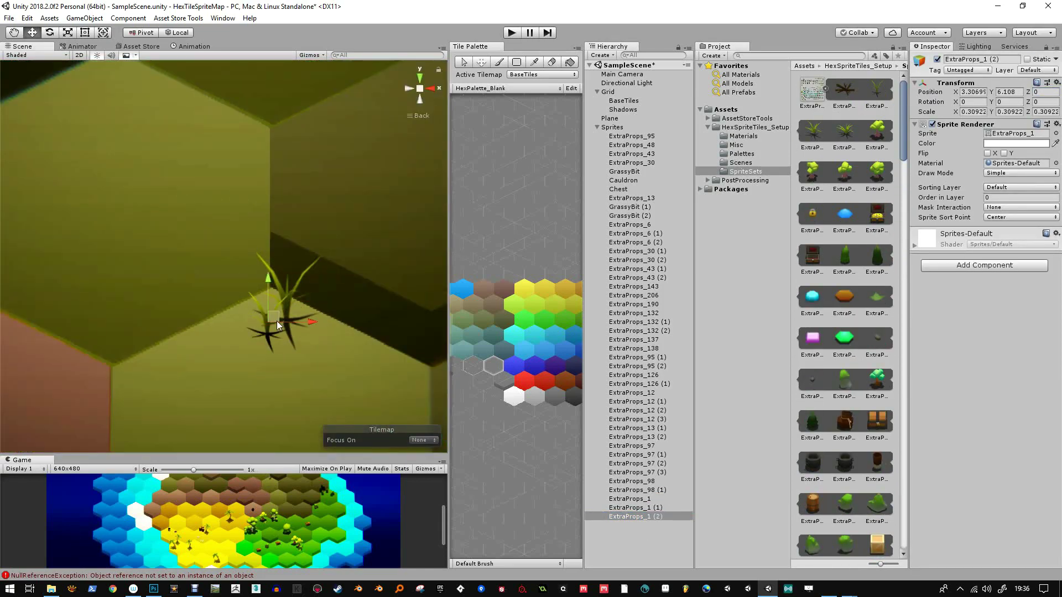
pyautogui.scroll(-4, 261, 294)
pyautogui.hotkey('ctrl', 'd')
pyautogui.moveTo(216, 242); pyautogui.dragTo(241, 201)
# Step: Add the leaf sprite ExtraProps_45, scale it to about 0.71 and arrange it with two duplicates on the green area
pyautogui.scroll(-9, 856, 428)
pyautogui.moveTo(844, 413); pyautogui.dragTo(636, 354)
pyautogui.press('f')
pyautogui.press('r')
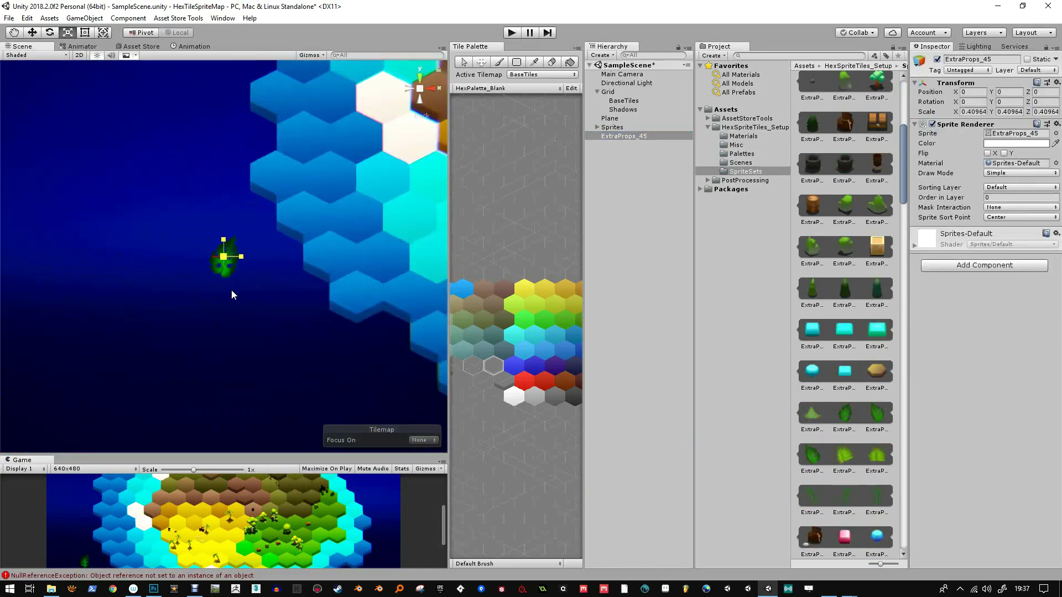
pyautogui.scroll(-5, 231, 290)
pyautogui.press('w')
pyautogui.scroll(5, 227, 332)
pyautogui.hotkey('ctrl', 'd')
pyautogui.moveTo(228, 354); pyautogui.dragTo(191, 345)
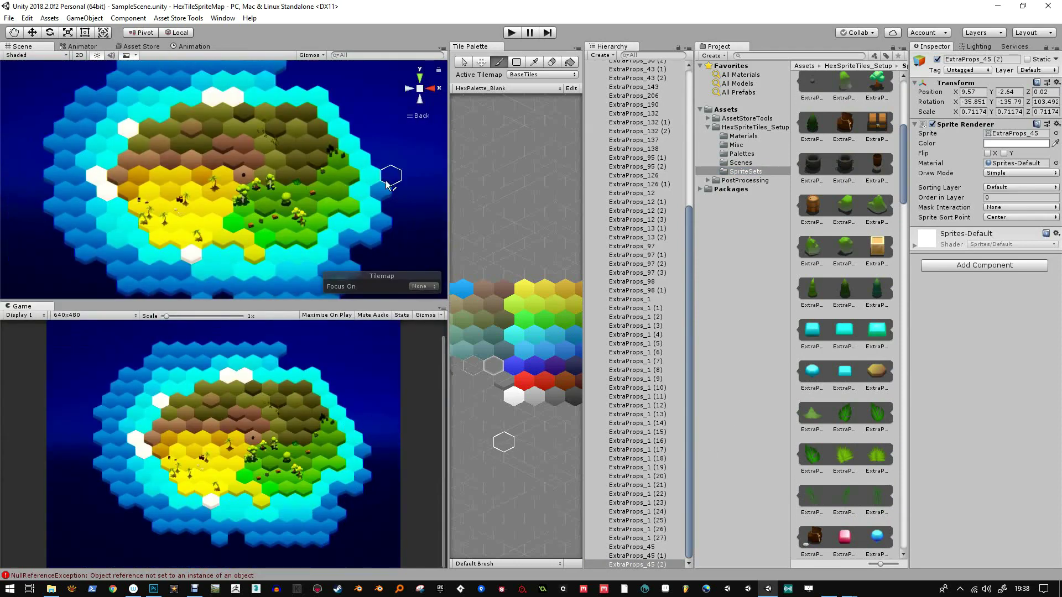
# Step: Examine the decorated hex map close up and as a whole, and browse the remaining ExtraProps sprites
pyautogui.scroll(5, 297, 222)
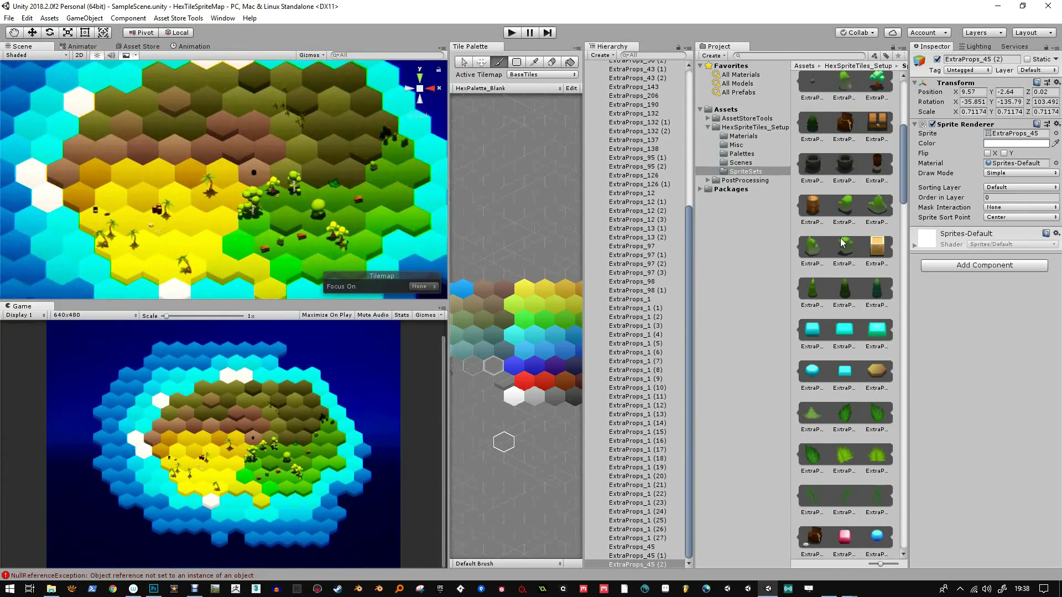
pyautogui.scroll(-10, 855, 475)
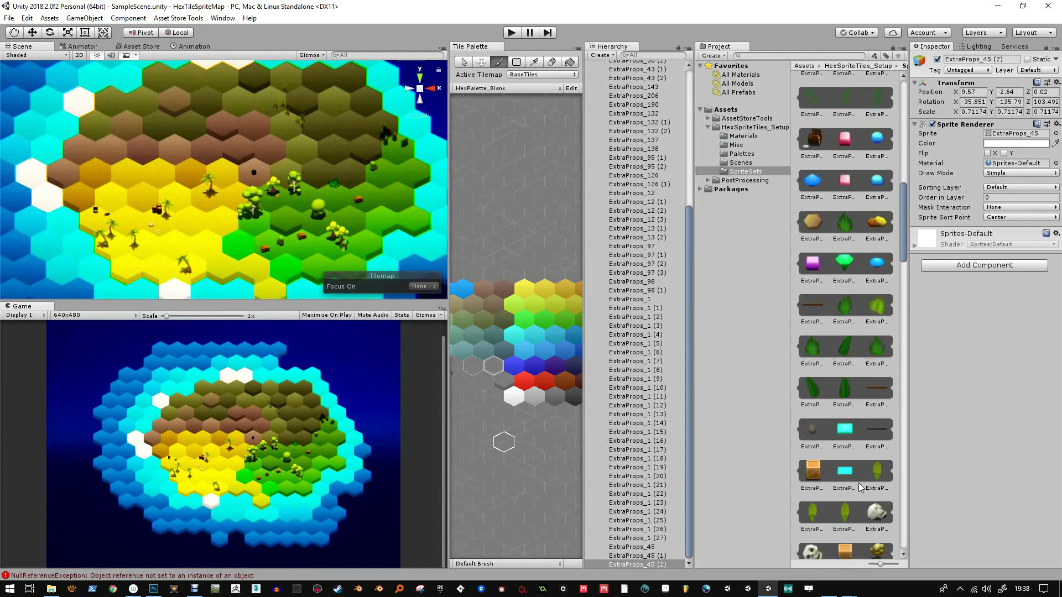
pyautogui.scroll(-2, 859, 483)
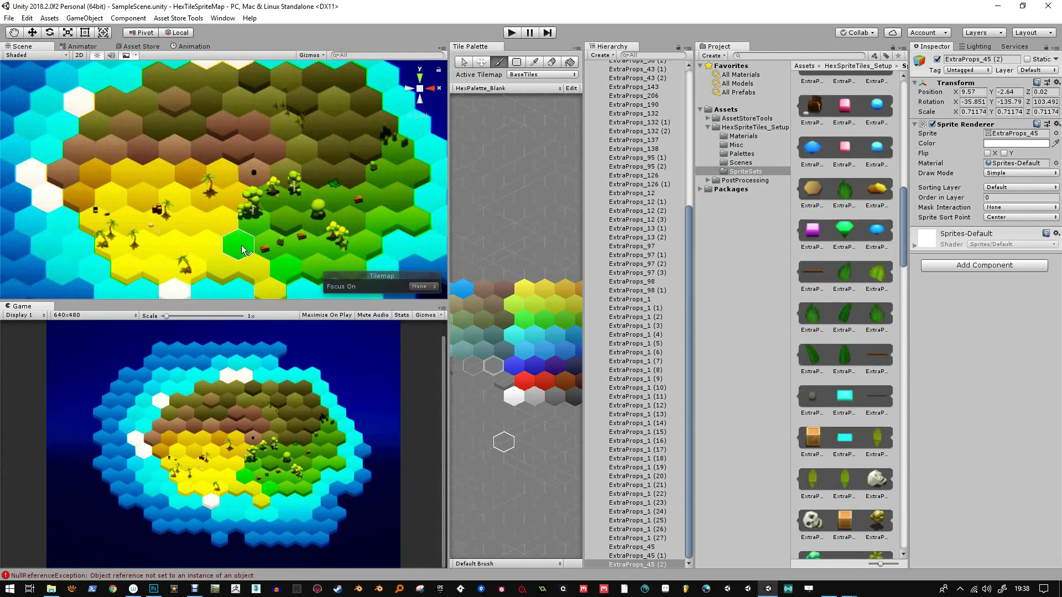
pyautogui.scroll(6, 227, 228)
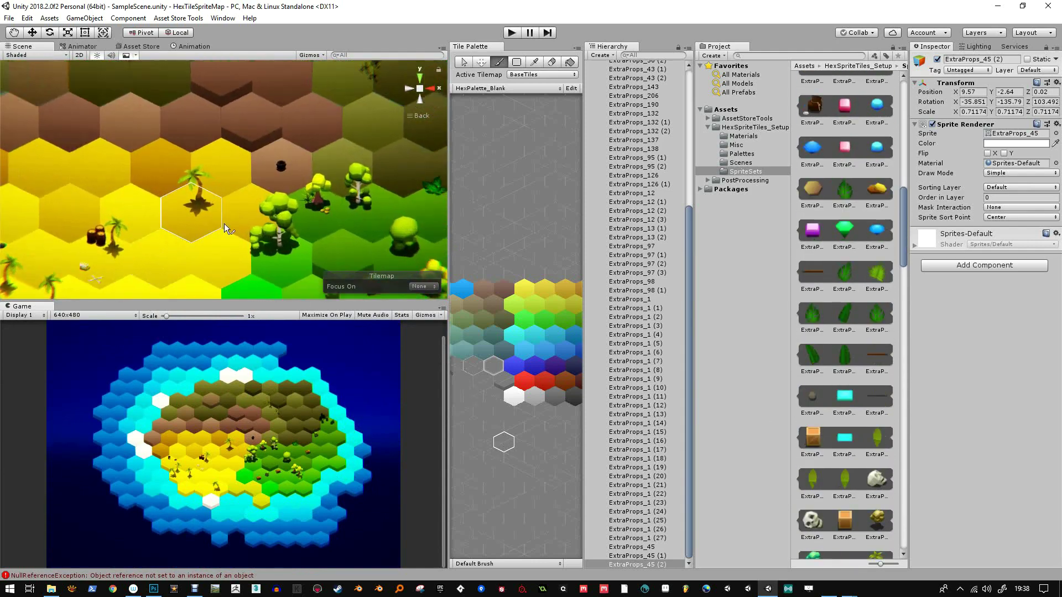
pyautogui.scroll(-5, 227, 227)
pyautogui.moveTo(224, 281); pyautogui.dragTo(178, 225)
pyautogui.scroll(2, 348, 202)
pyautogui.scroll(2, 352, 210)
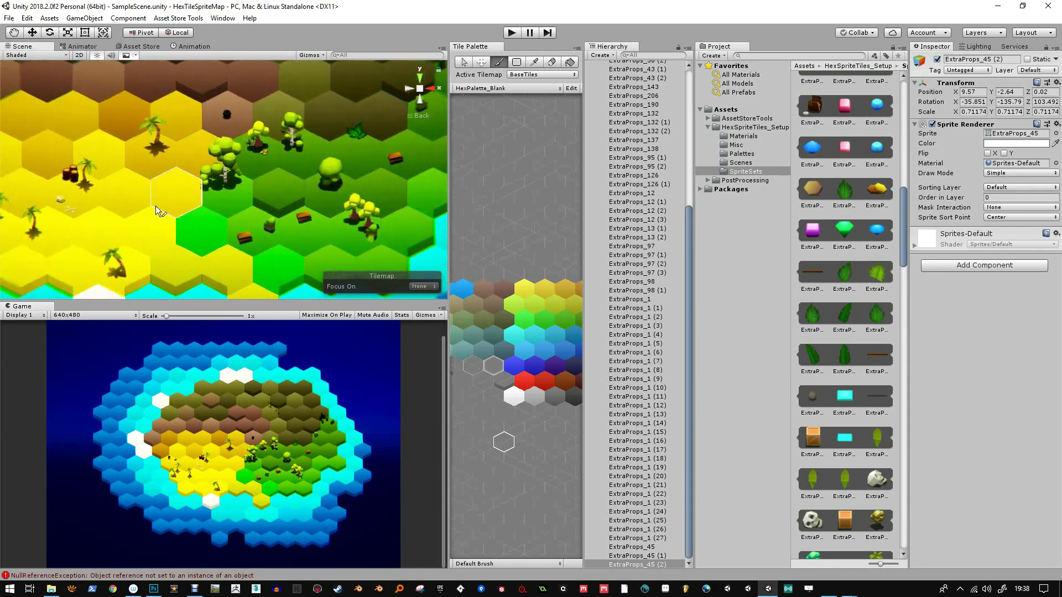
pyautogui.scroll(-4, 153, 268)
pyautogui.moveTo(121, 229); pyautogui.dragTo(188, 208)
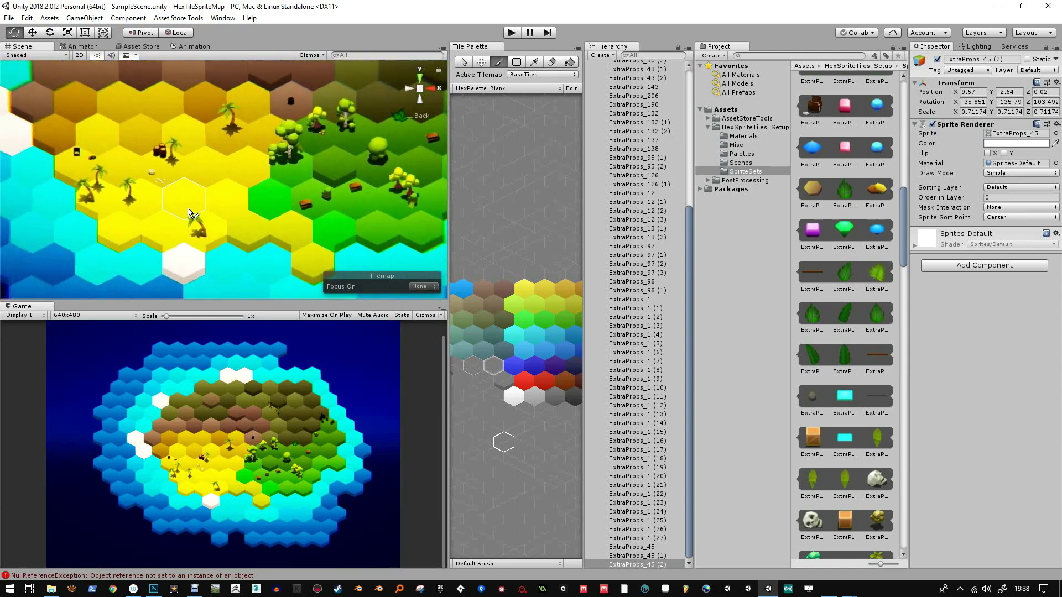
pyautogui.moveTo(162, 174); pyautogui.dragTo(87, 272)
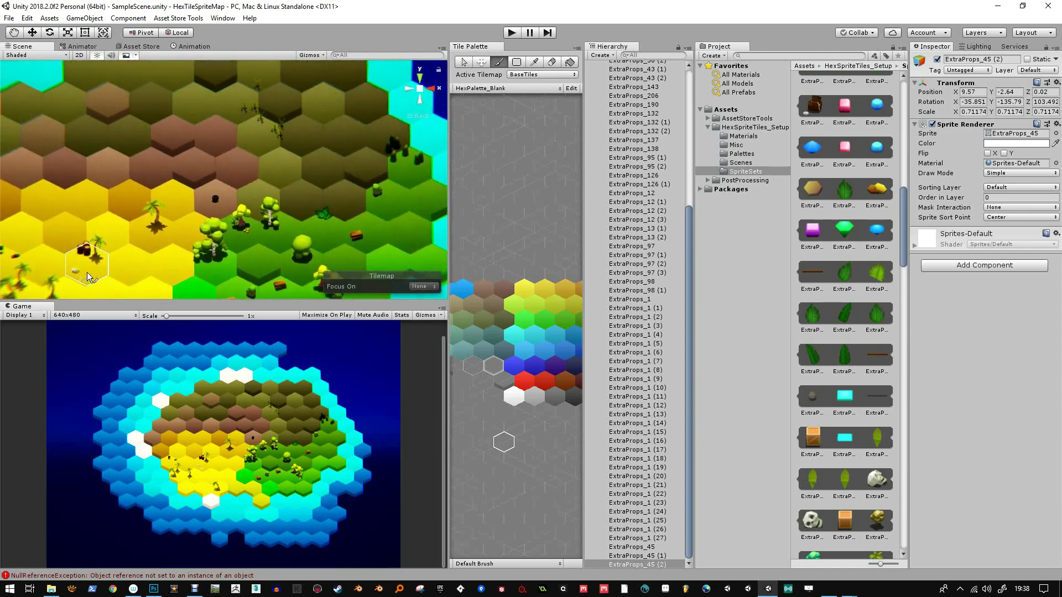
pyautogui.moveTo(242, 183)
pyautogui.mouseDown()
pyautogui.moveTo(152, 211)
pyautogui.moveTo(235, 200)
pyautogui.mouseUp()
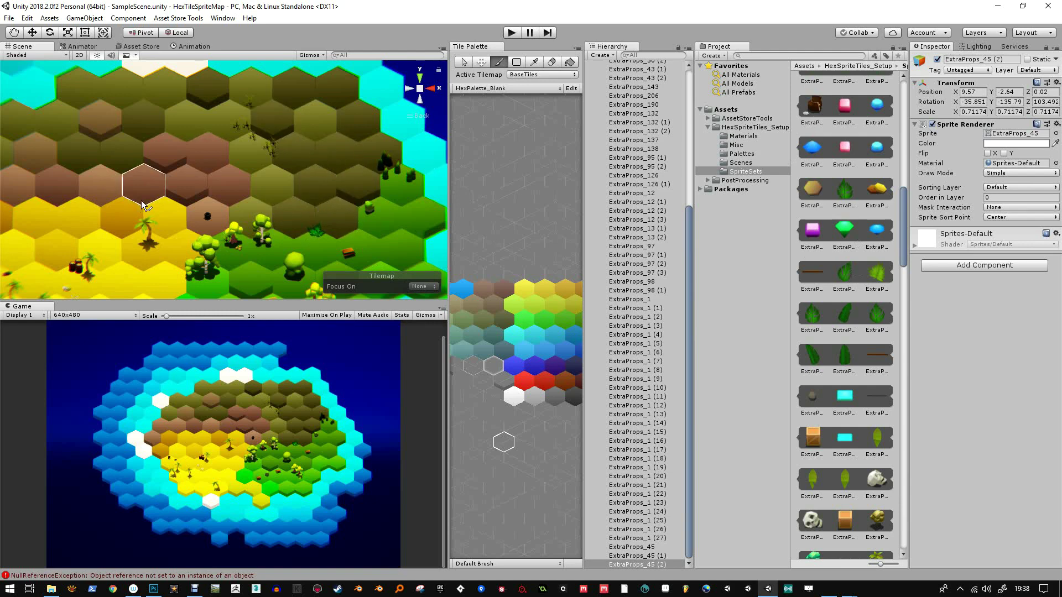
pyautogui.scroll(-1, 213, 160)
pyautogui.moveTo(209, 154); pyautogui.dragTo(296, 170)
pyautogui.moveTo(255, 228); pyautogui.dragTo(200, 165)
pyautogui.scroll(-8, 234, 198)
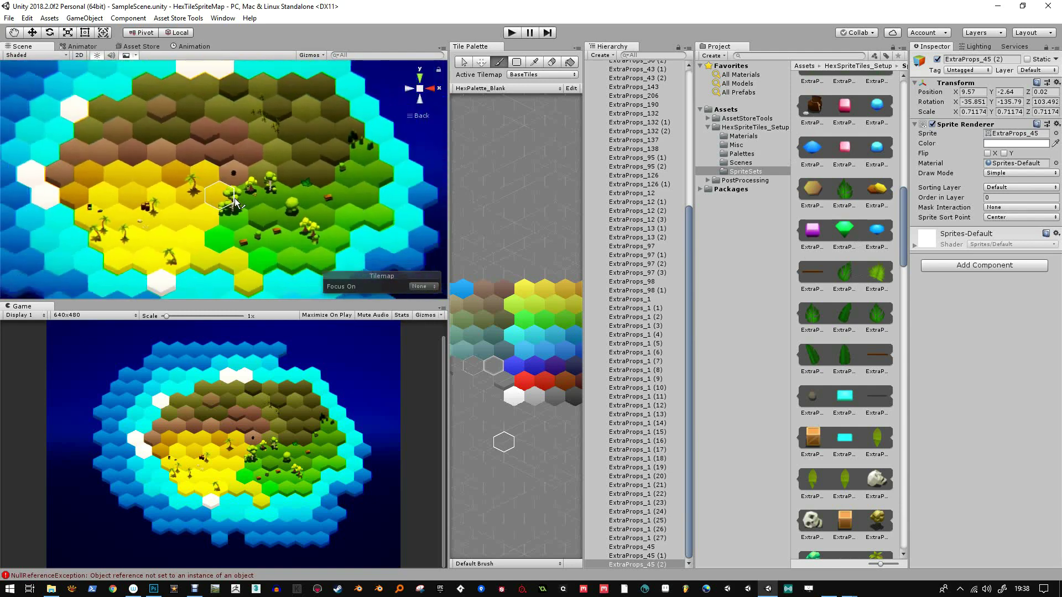
pyautogui.moveTo(266, 202); pyautogui.dragTo(244, 213)
pyautogui.scroll(-1, 232, 167)
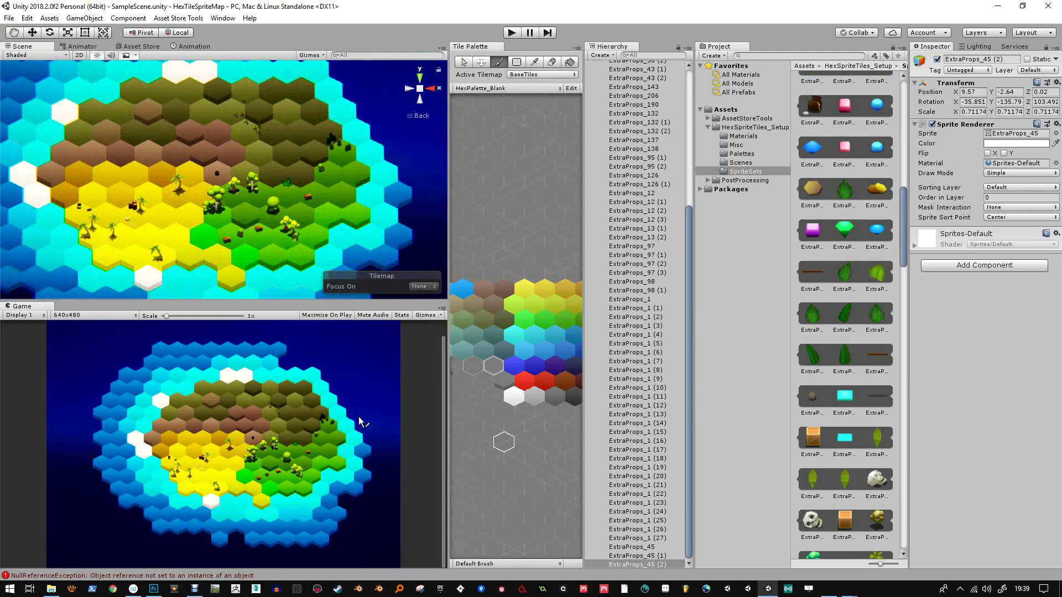
pyautogui.click(281, 200)
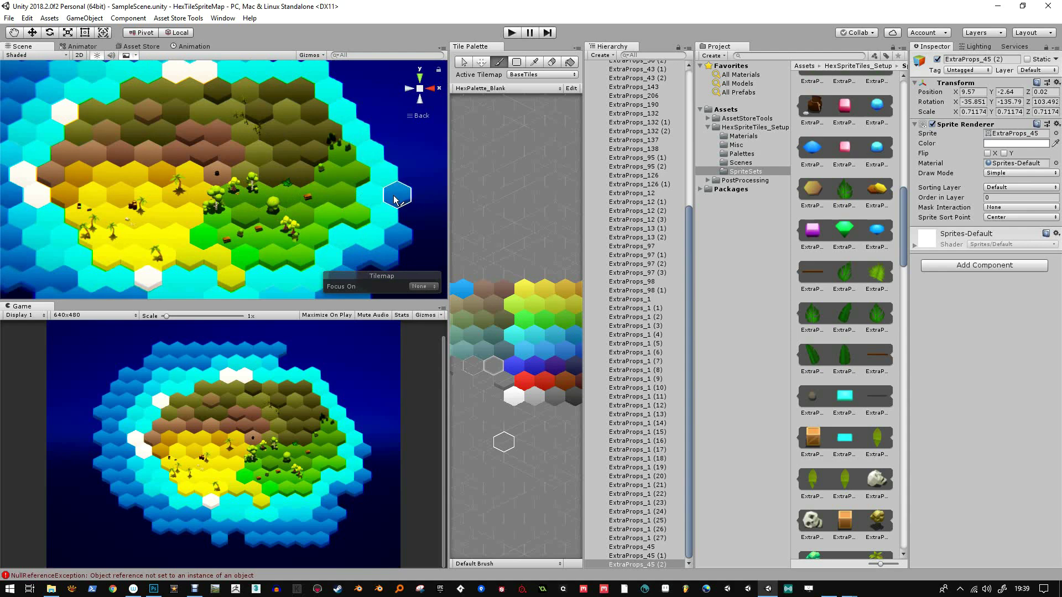